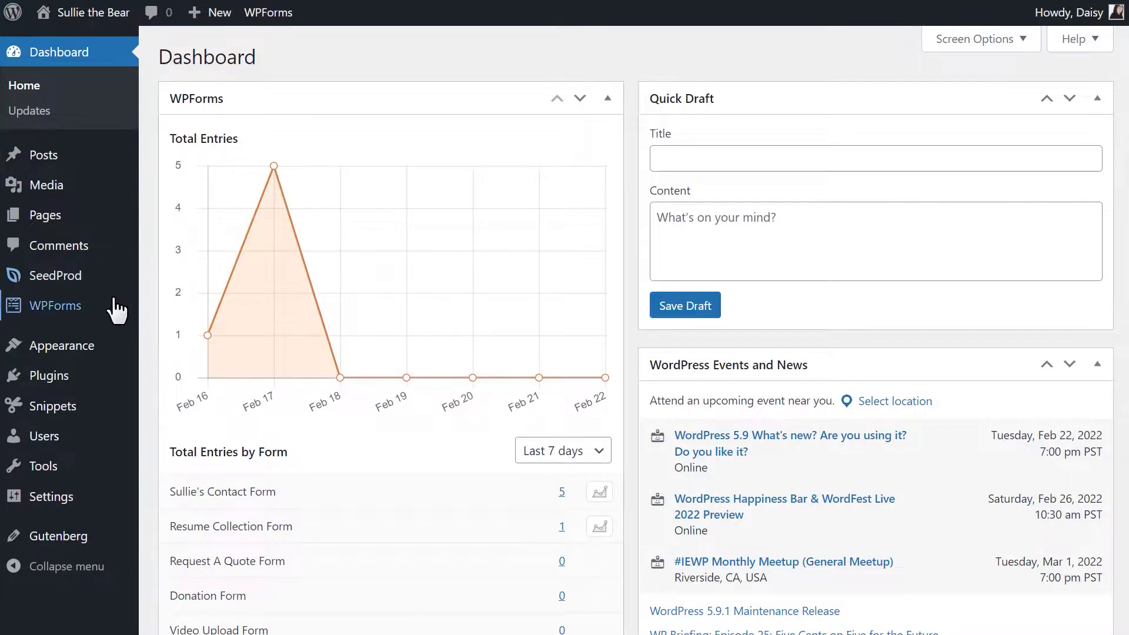
- Install the GetResponse Addon from the WPForms Addons page
mouse_move(101, 309)
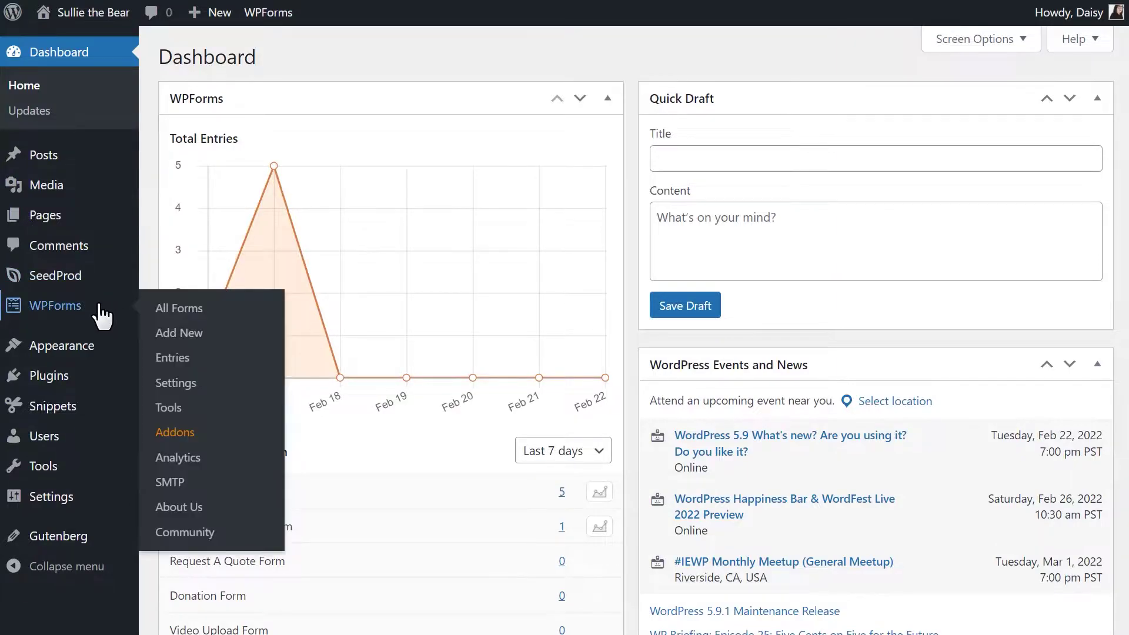
left_click(172, 433)
scroll(176, 438, "down", 14)
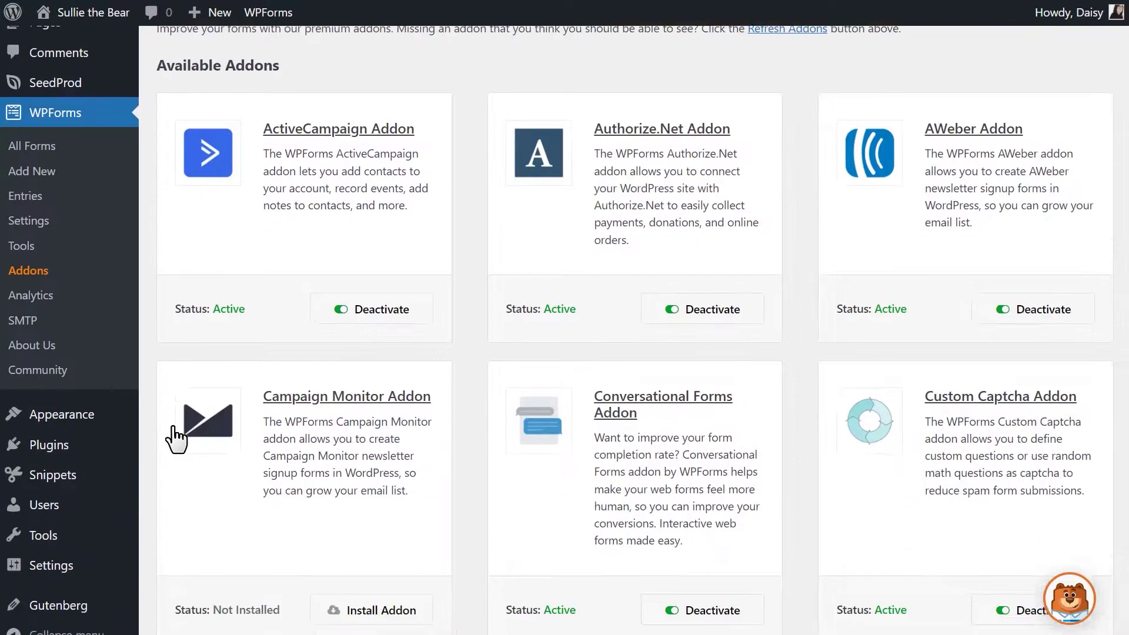
scroll(176, 438, "down", 1)
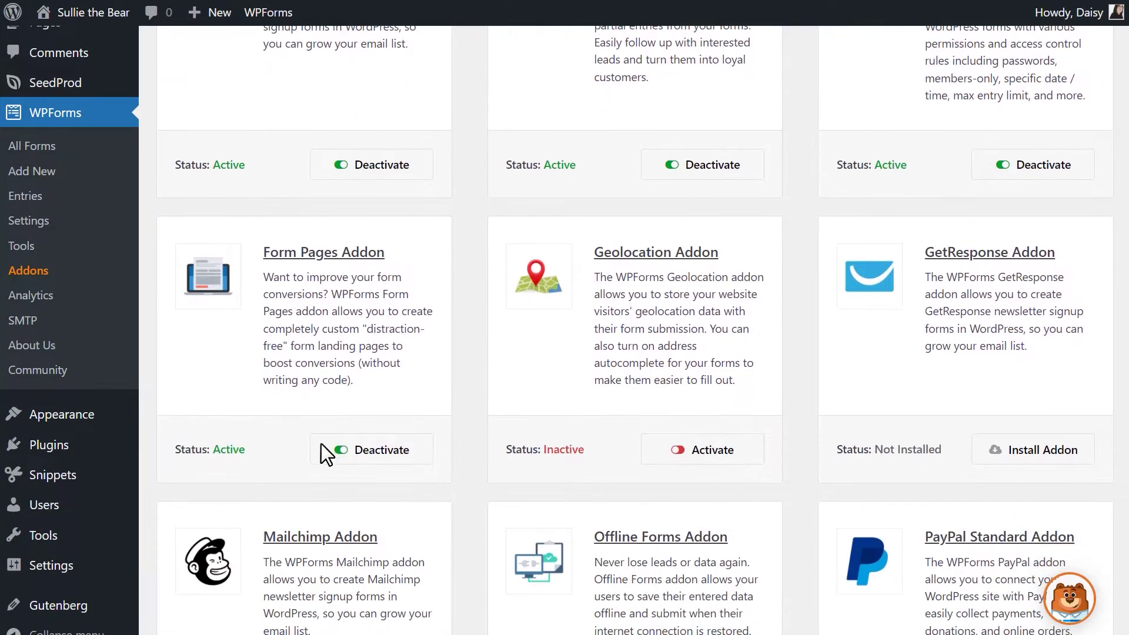
left_click(980, 454)
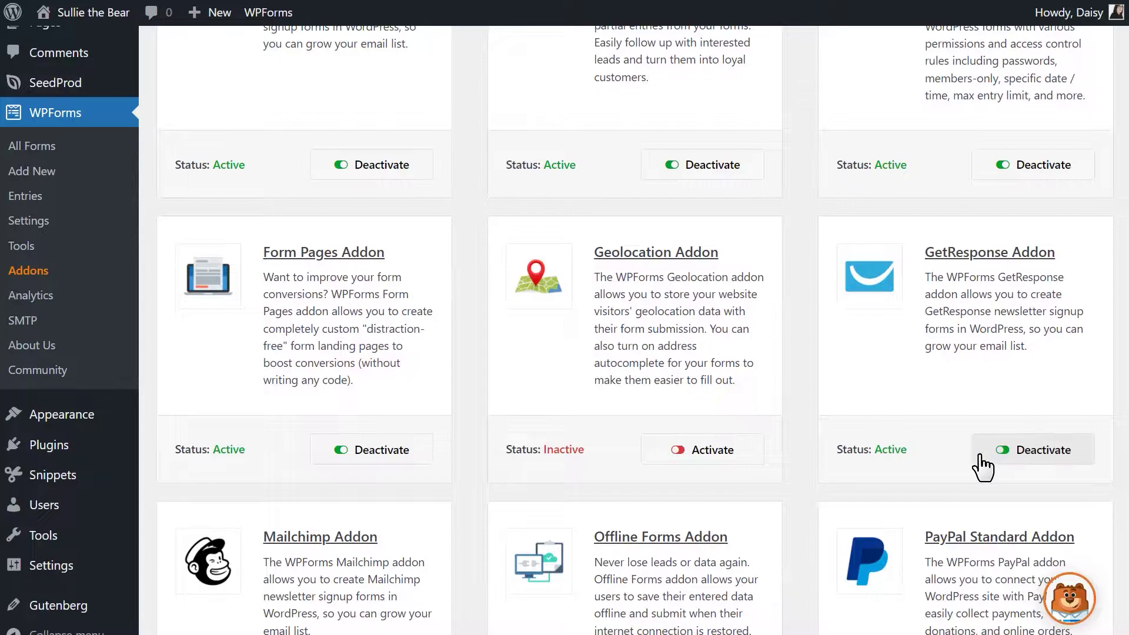
- Expand GetResponse under WPForms Settings > Integrations and start adding a new account
left_click(59, 221)
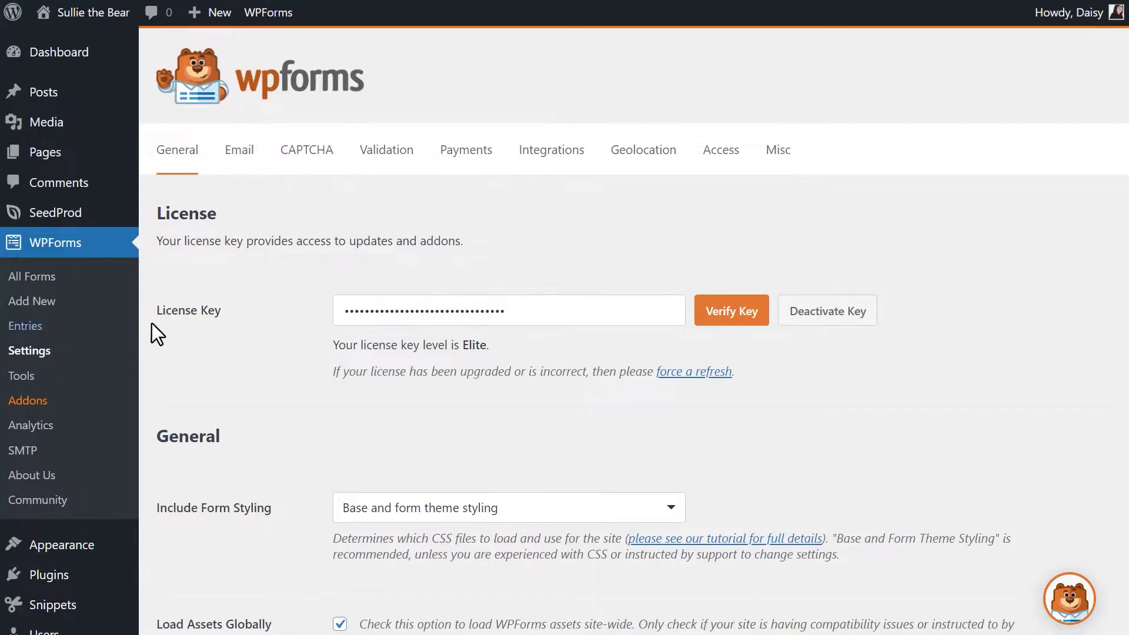
left_click(522, 169)
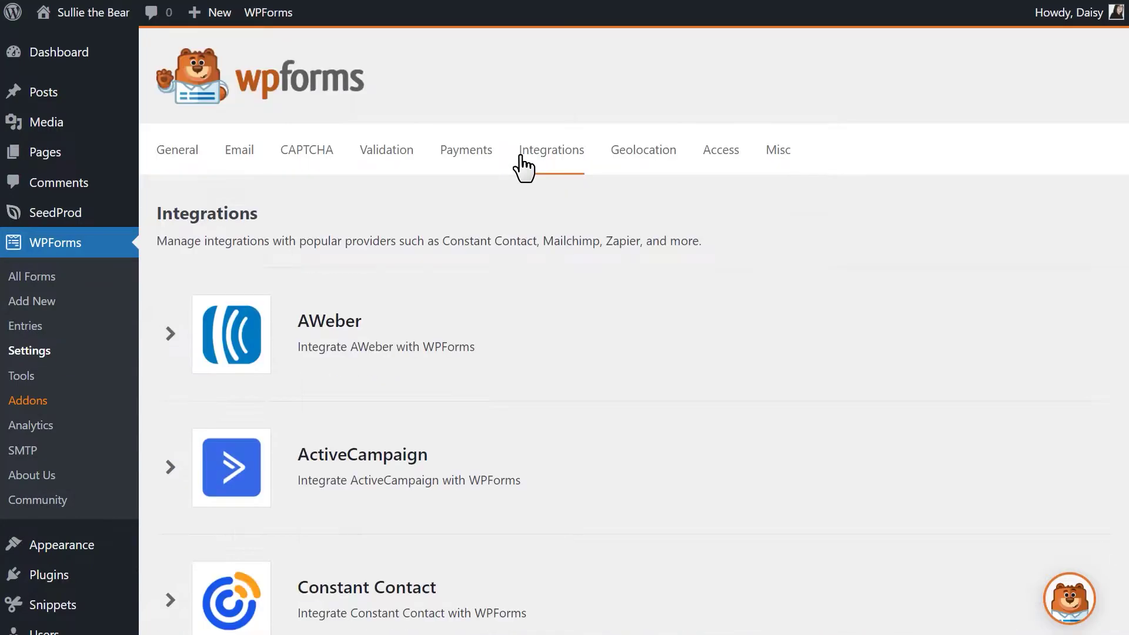
scroll(522, 169, "down", 10)
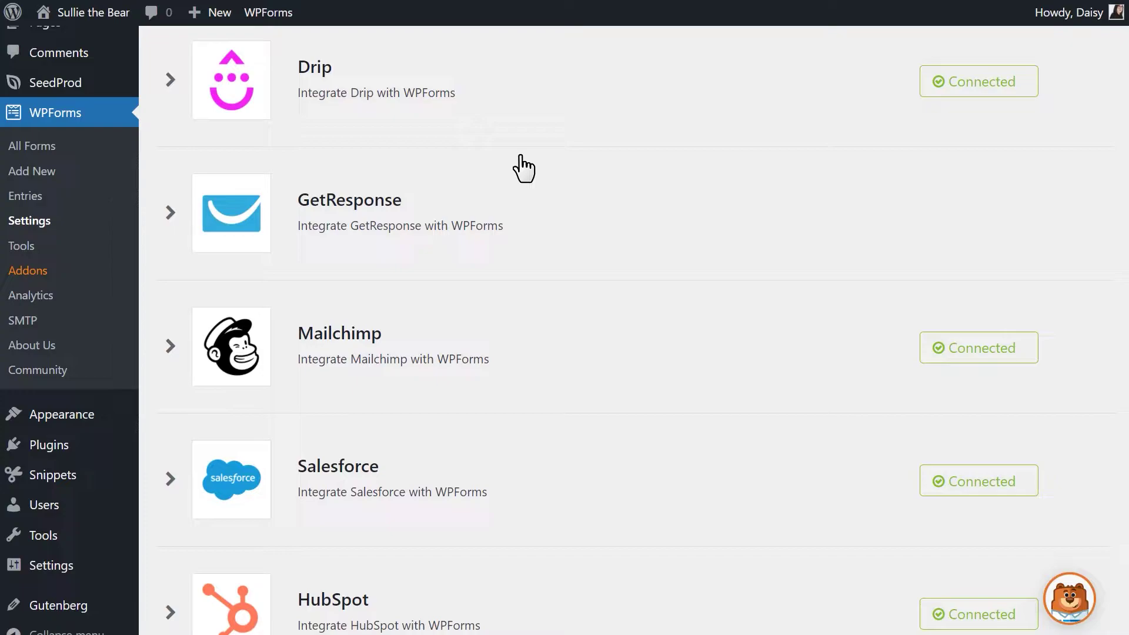
left_click(170, 211)
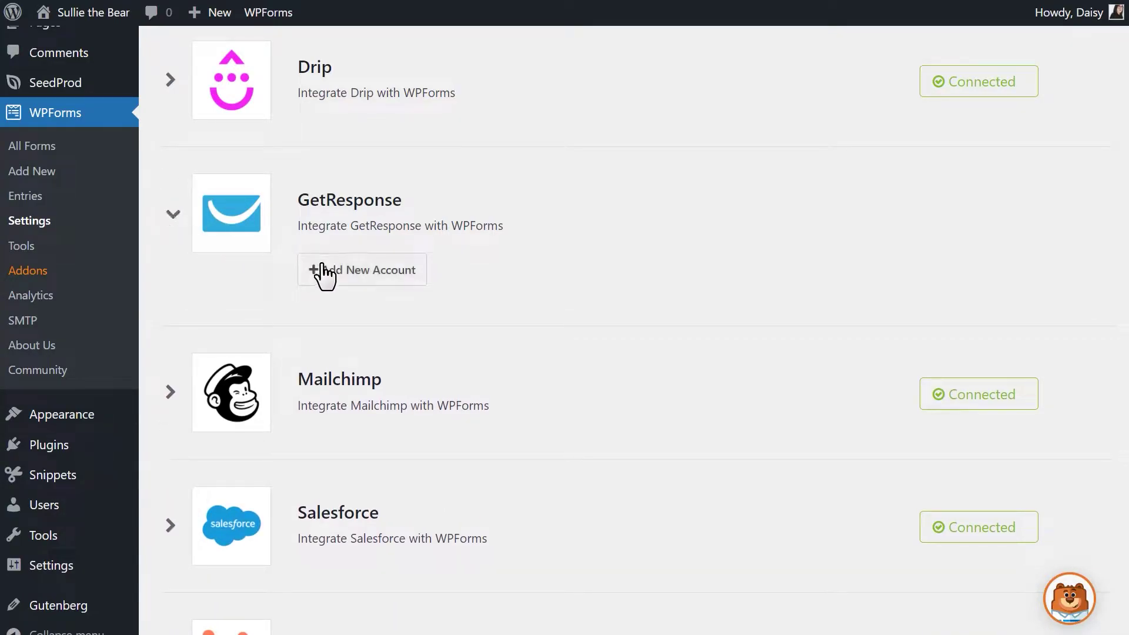
left_click(327, 272)
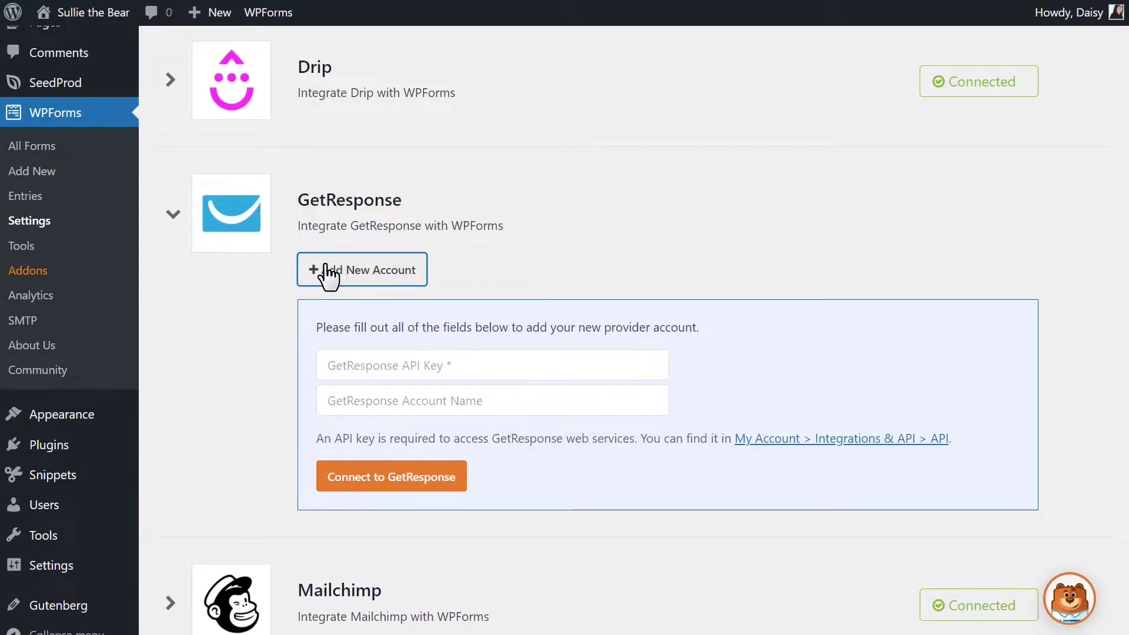
left_click(550, 364)
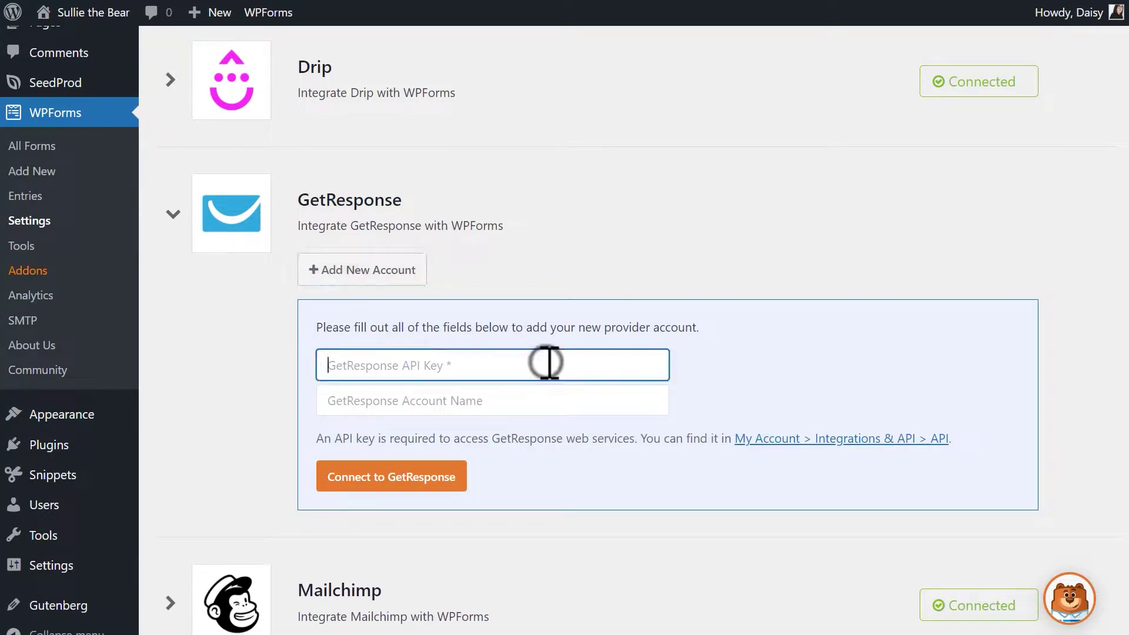
left_click(553, 404)
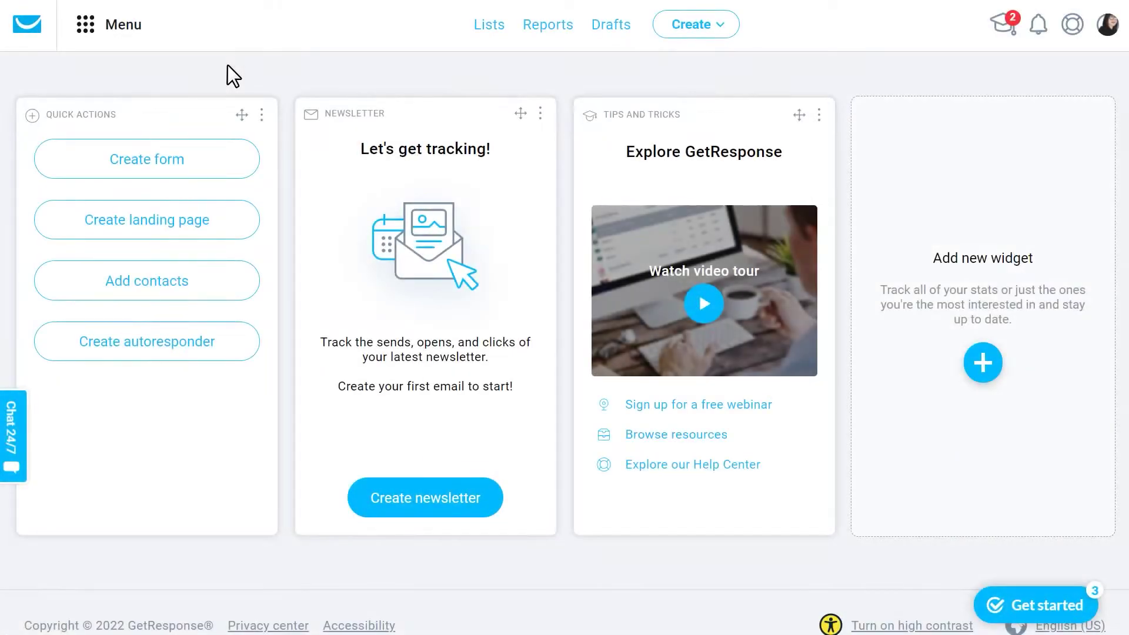
- Copy the API key from the API tab of GetResponse's Integrations and API page
left_click(97, 23)
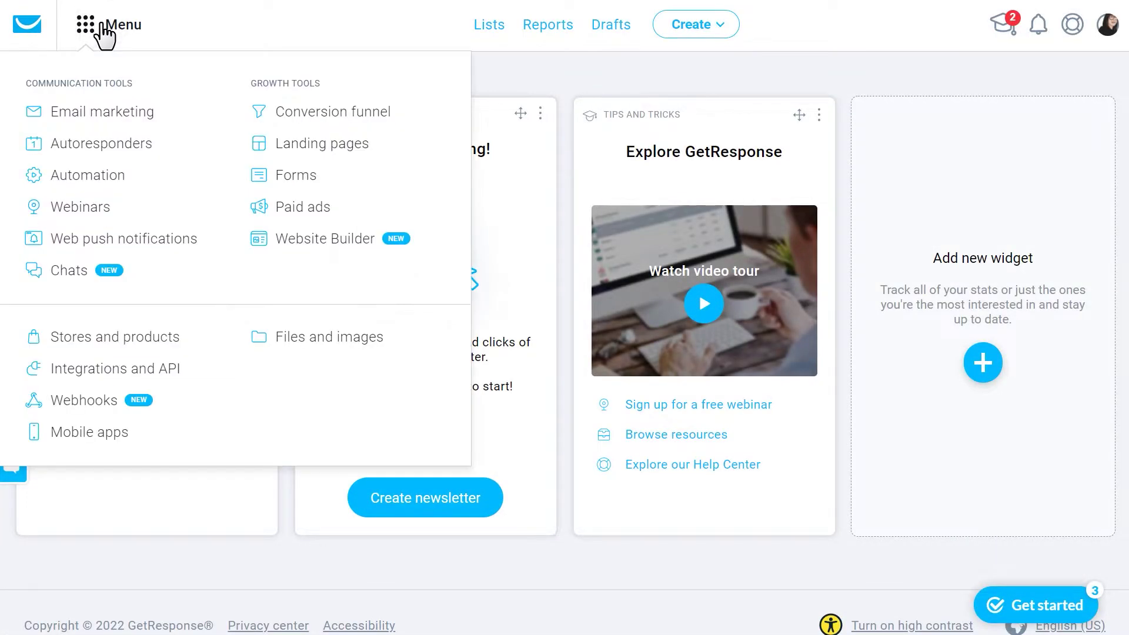
left_click(132, 368)
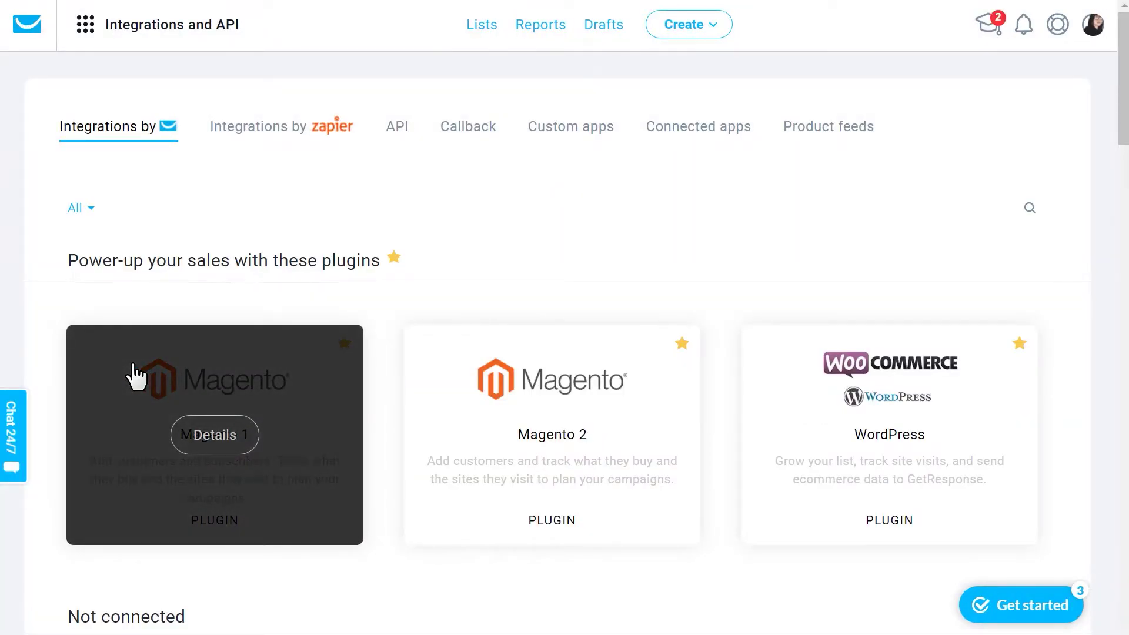
left_click(399, 132)
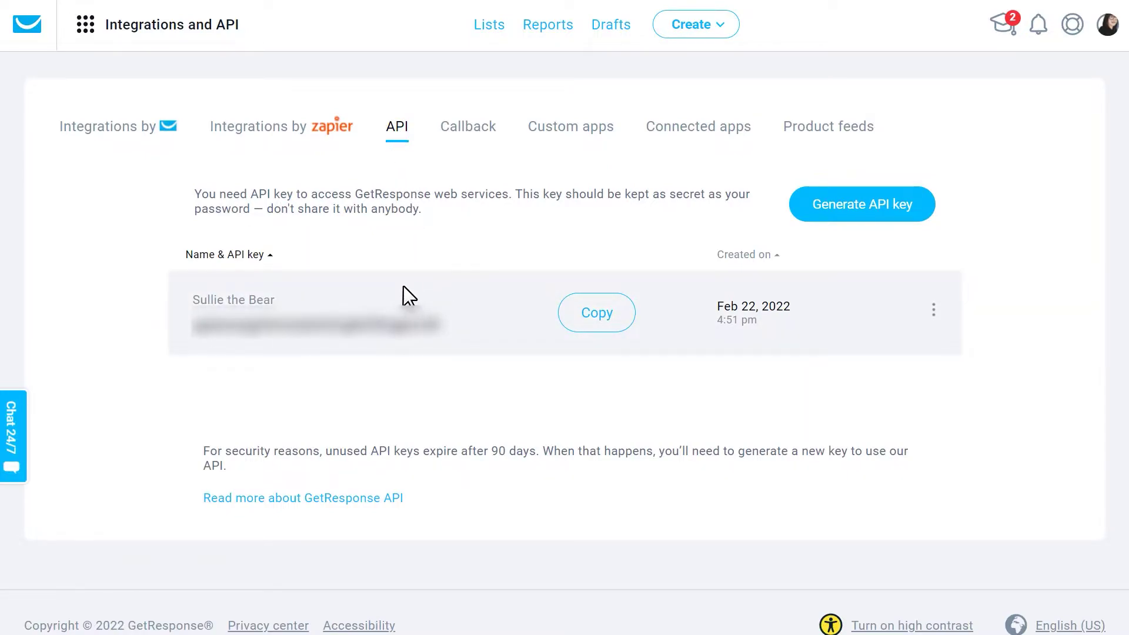
left_click(576, 315)
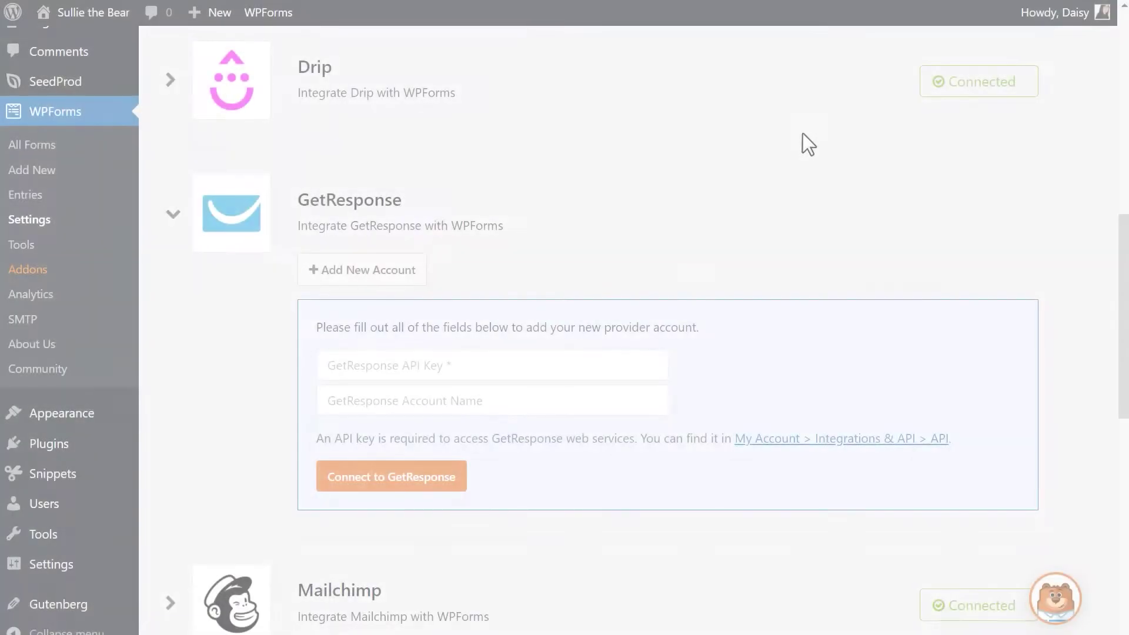
- Paste the API key, name the account 'Sullie's Account' and connect to GetResponse
left_click(637, 364)
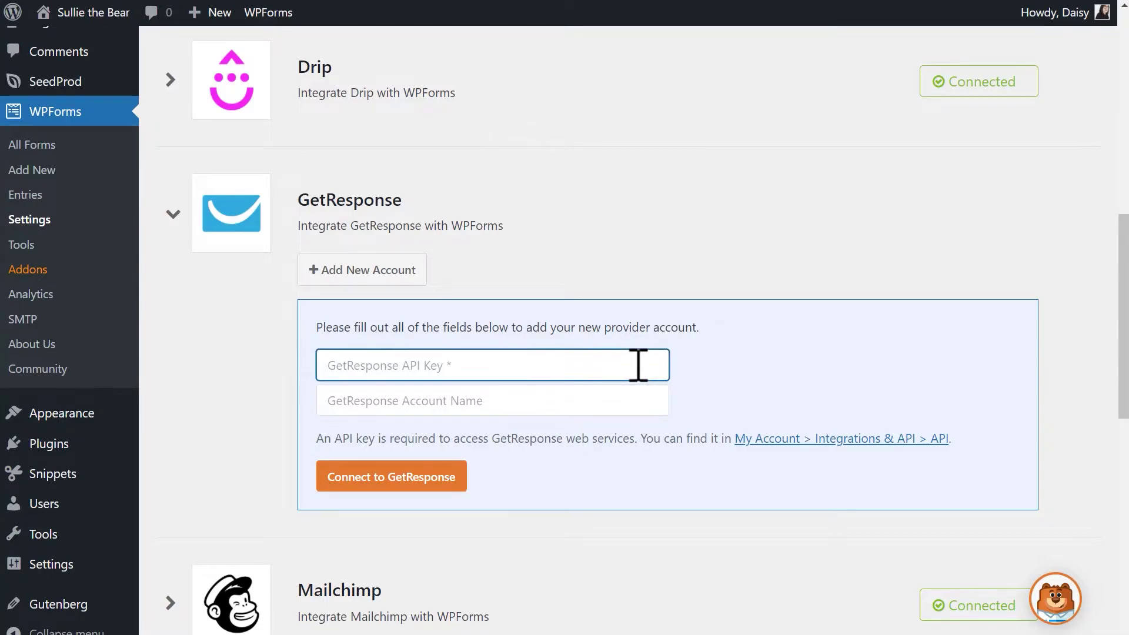
key("ctrl+v")
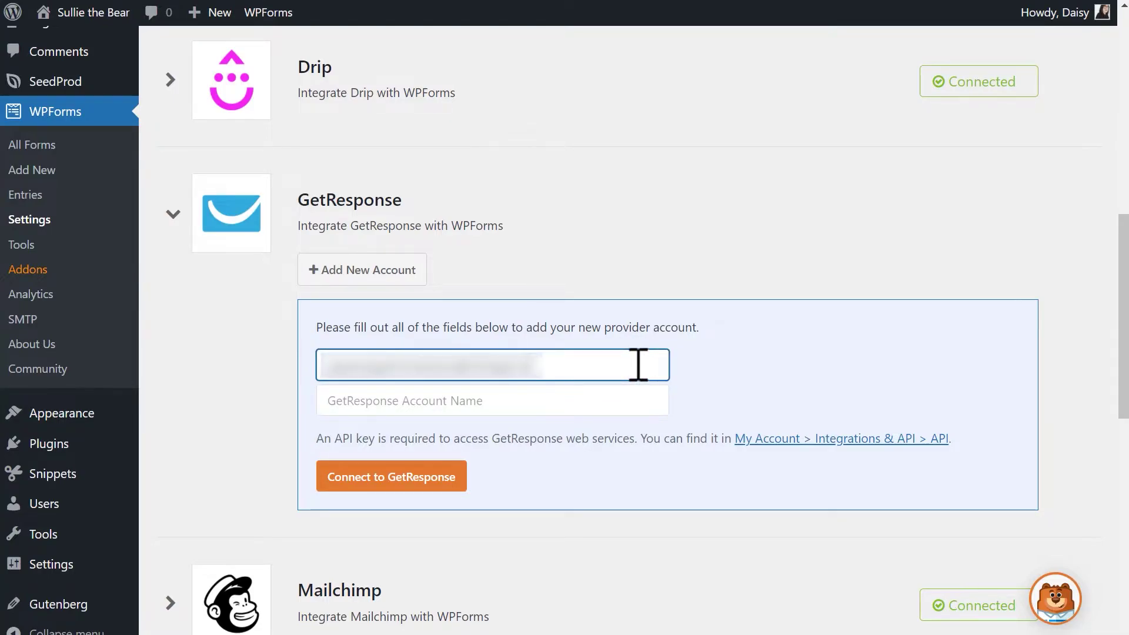
left_click(628, 399)
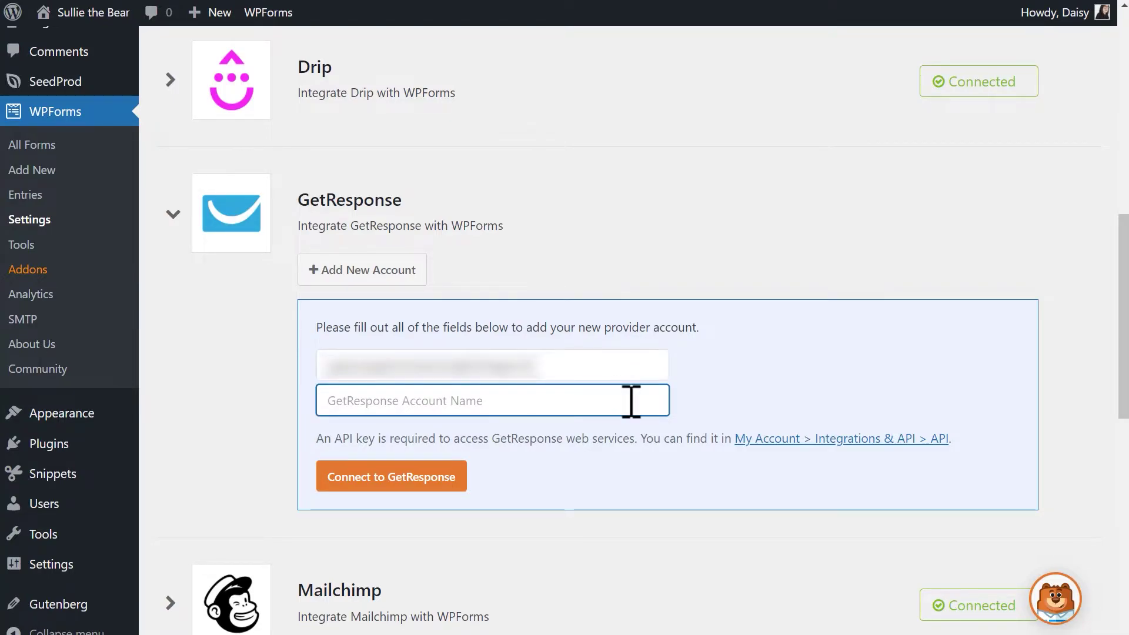
type("Sullie")
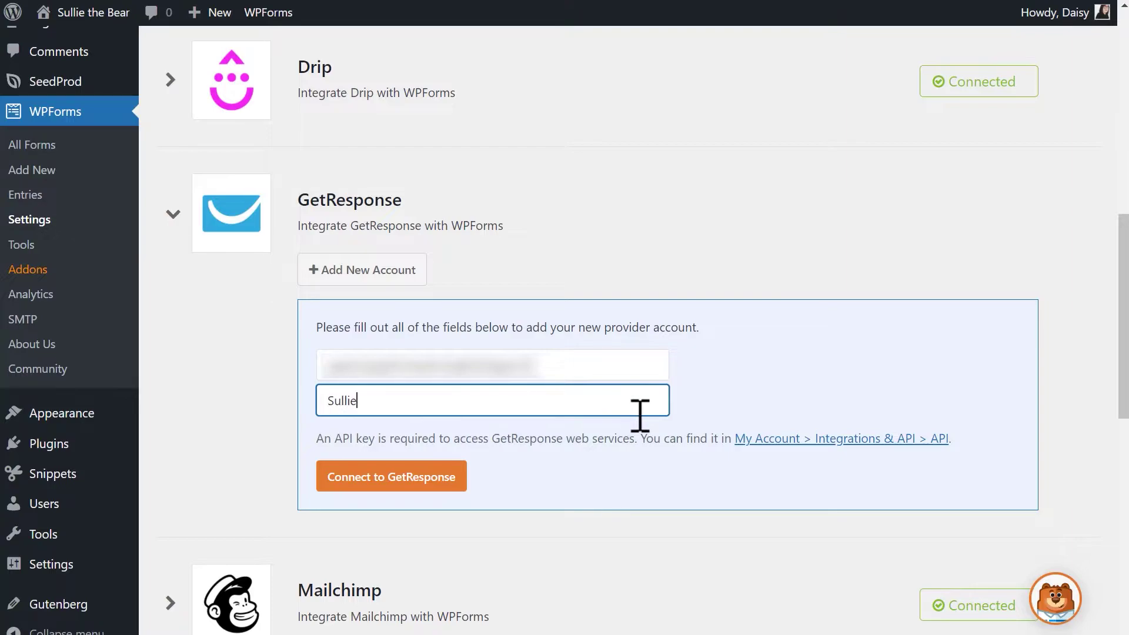
type("'s Account")
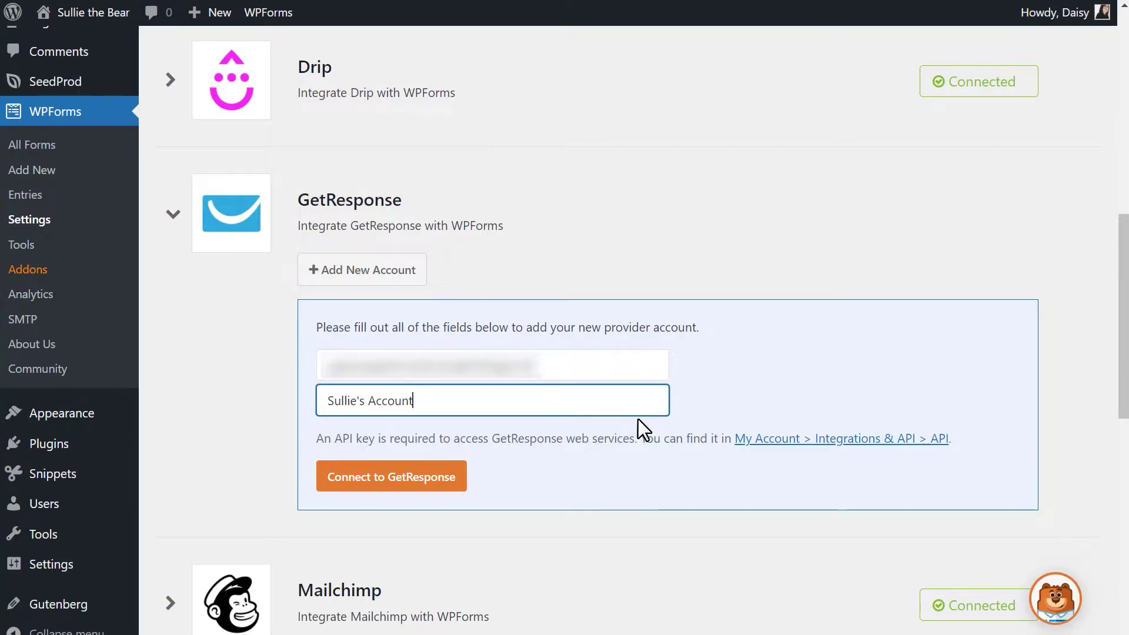
left_click(453, 481)
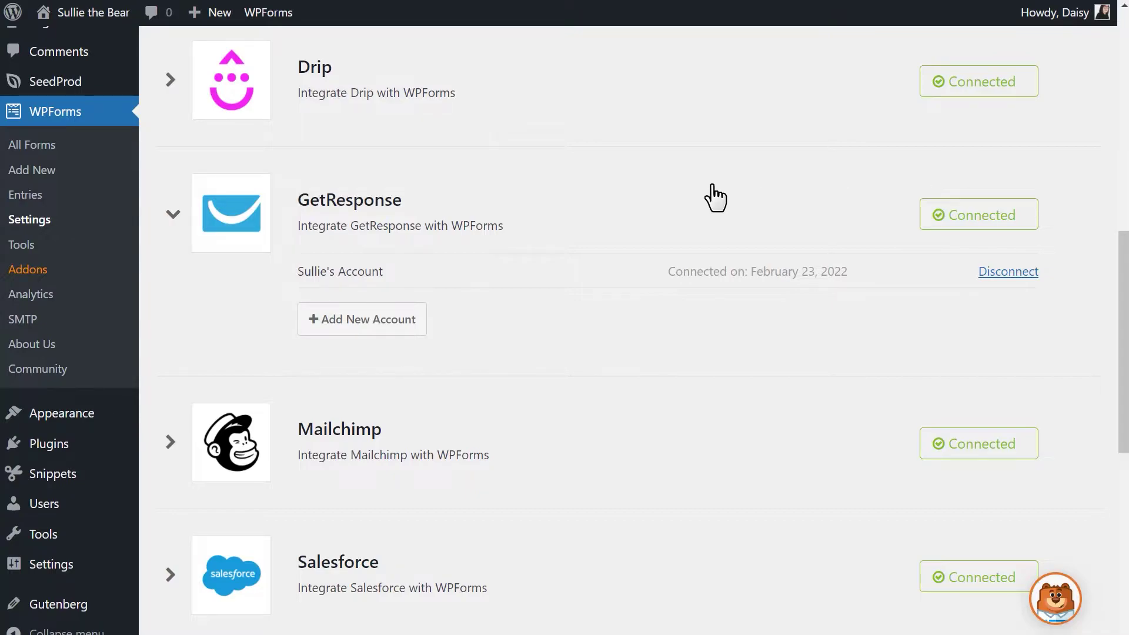
- Add a GetResponse connection named 'Sullie's Connection' under Marketing in Sullie's Contact Form
left_click(73, 169)
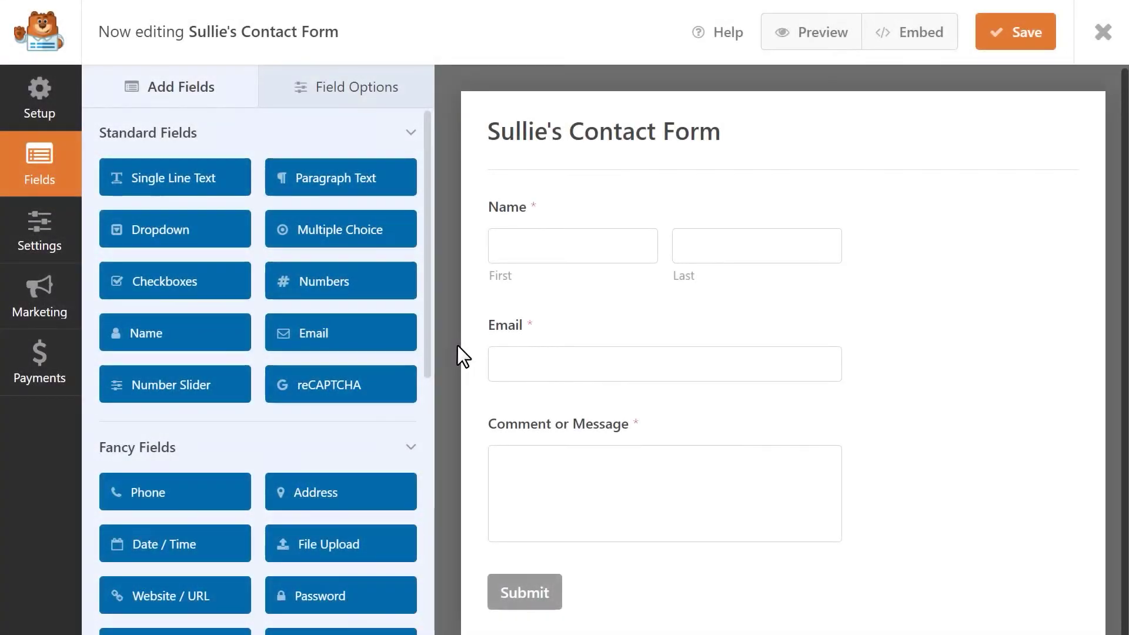
left_click(61, 288)
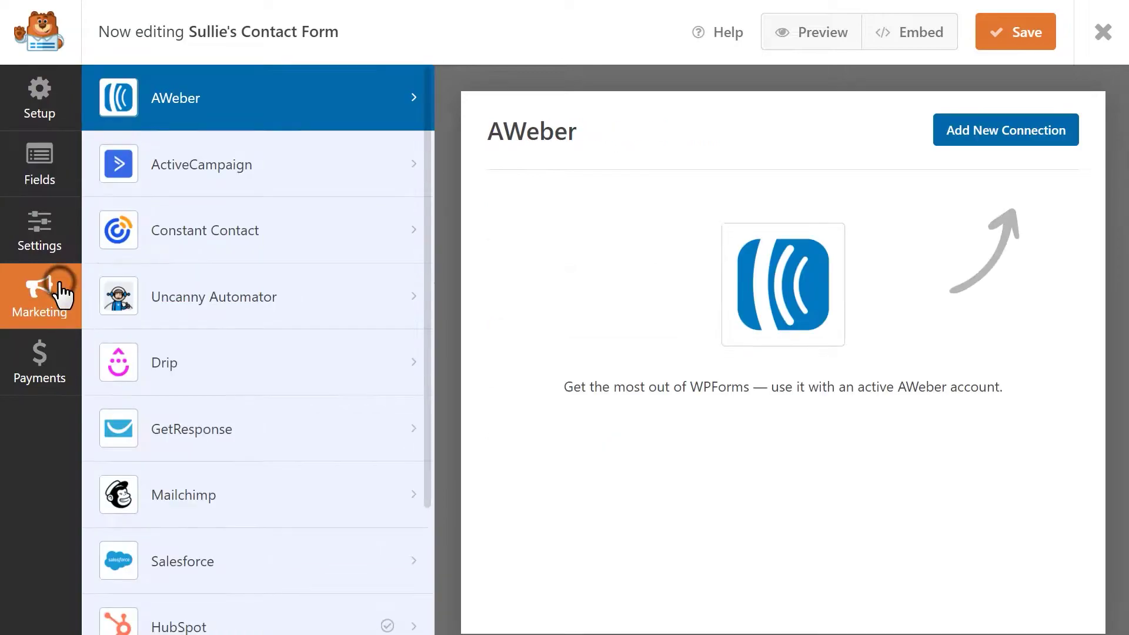
left_click(339, 430)
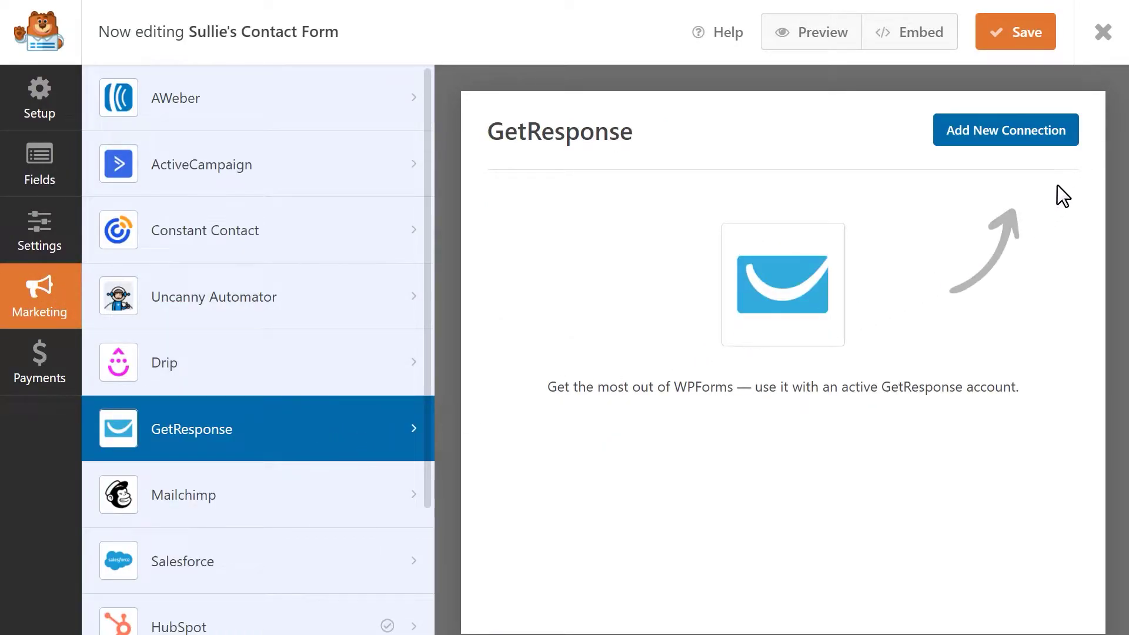
left_click(1047, 127)
type("Su")
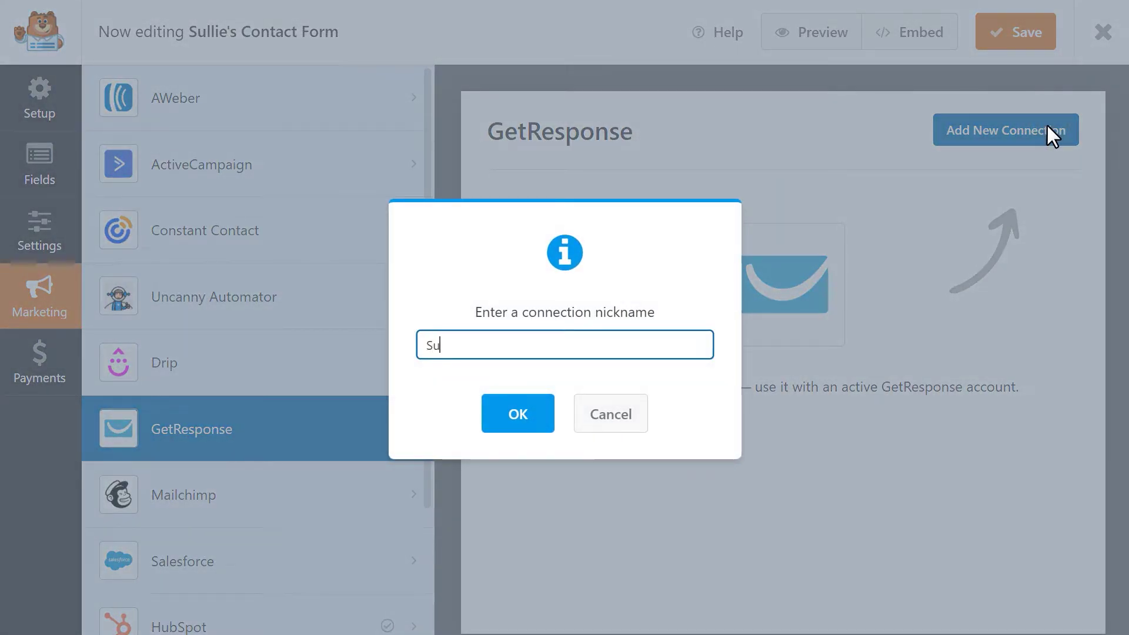
type("llie's Connection")
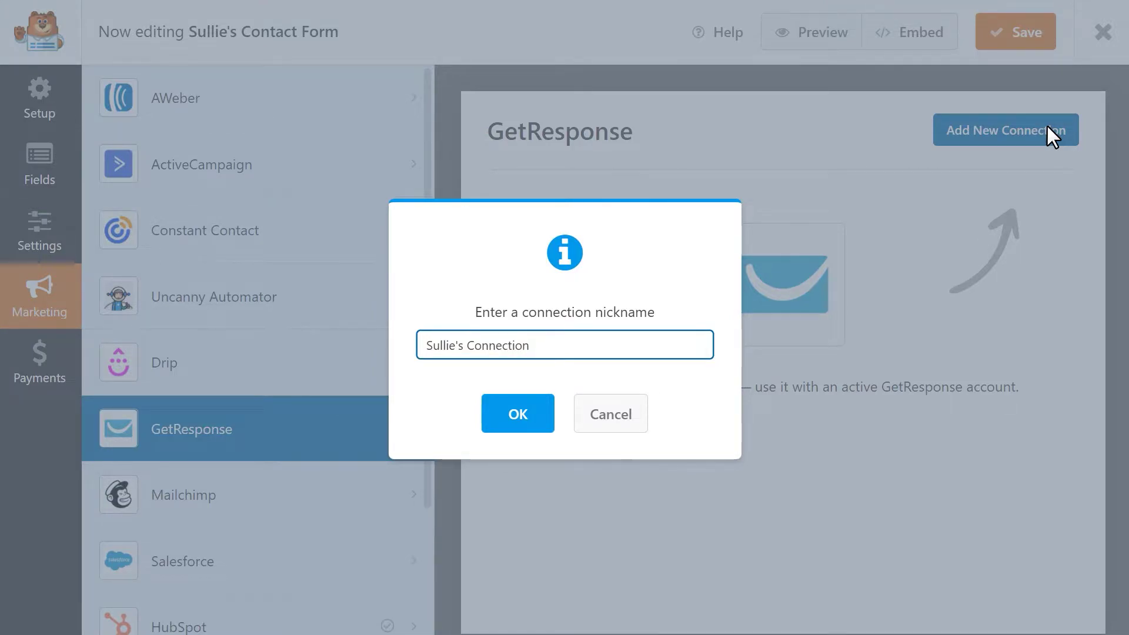
- Set the connection to use Sullie's Account to create or update subscribers
left_click(534, 412)
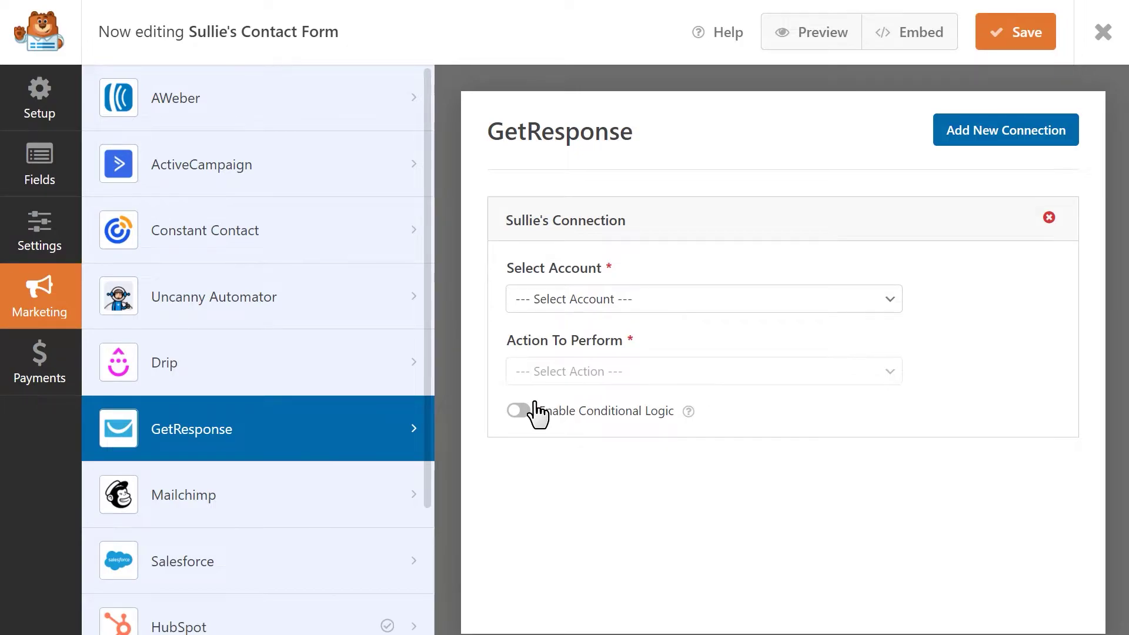
left_click(773, 301)
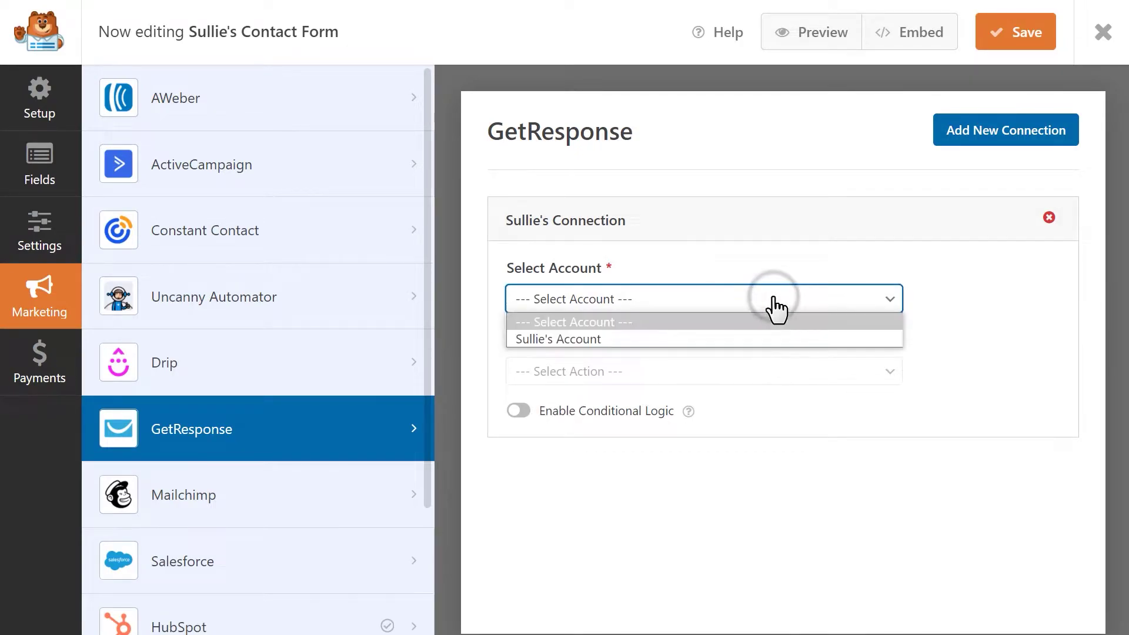
left_click(755, 335)
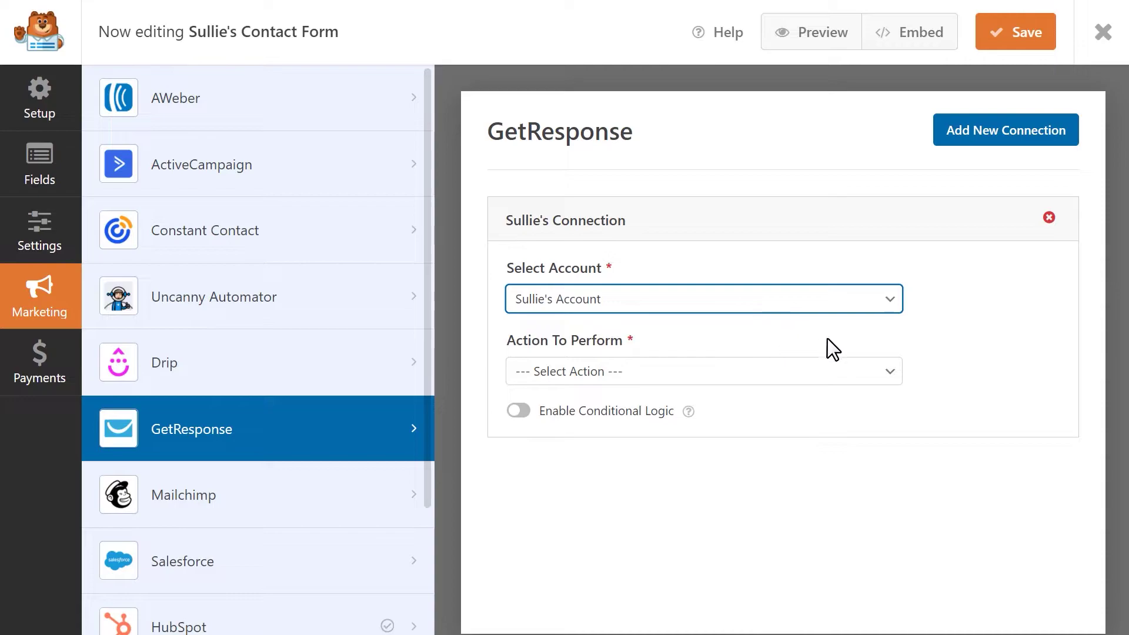
left_click(869, 372)
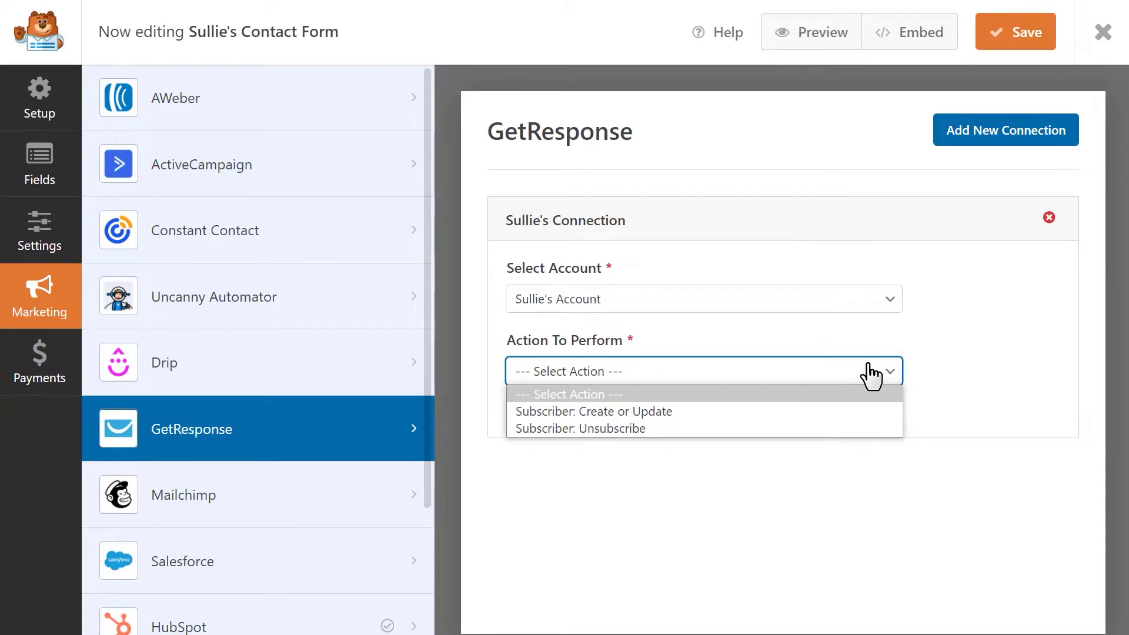
left_click(859, 411)
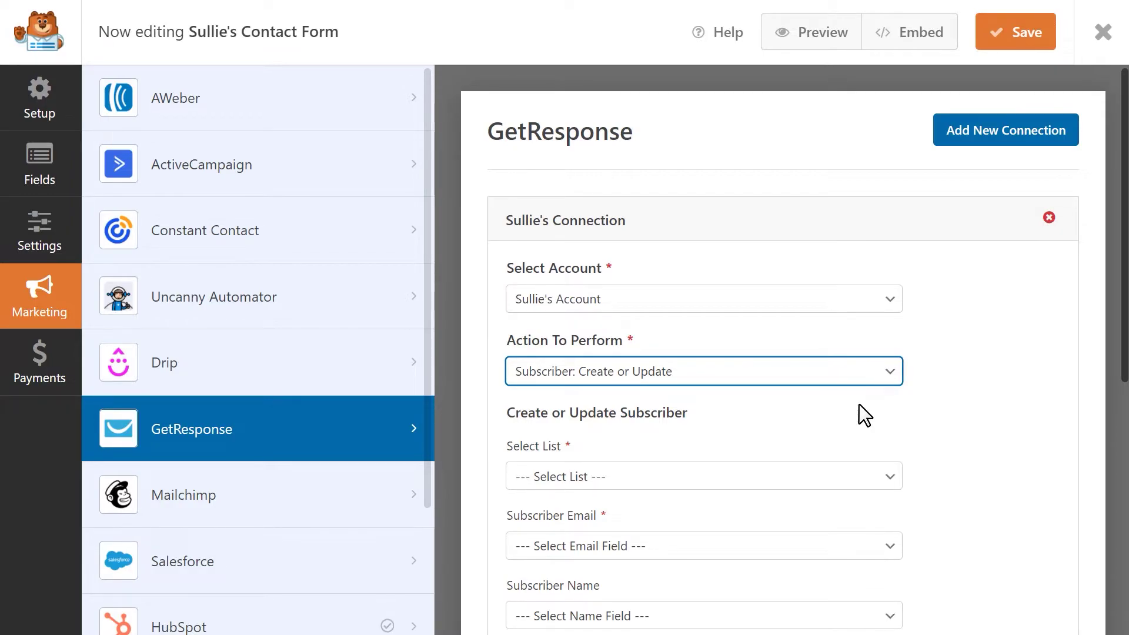
- Choose Sullie's List and map Subscriber Email to Email and Subscriber Name to Name
left_click(868, 475)
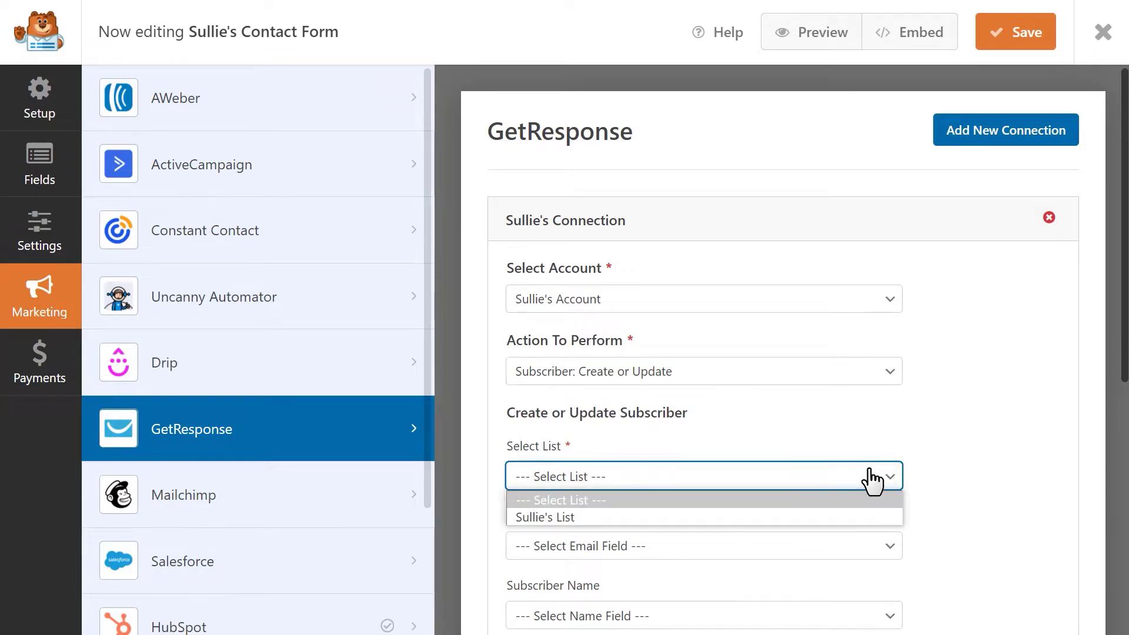
left_click(838, 516)
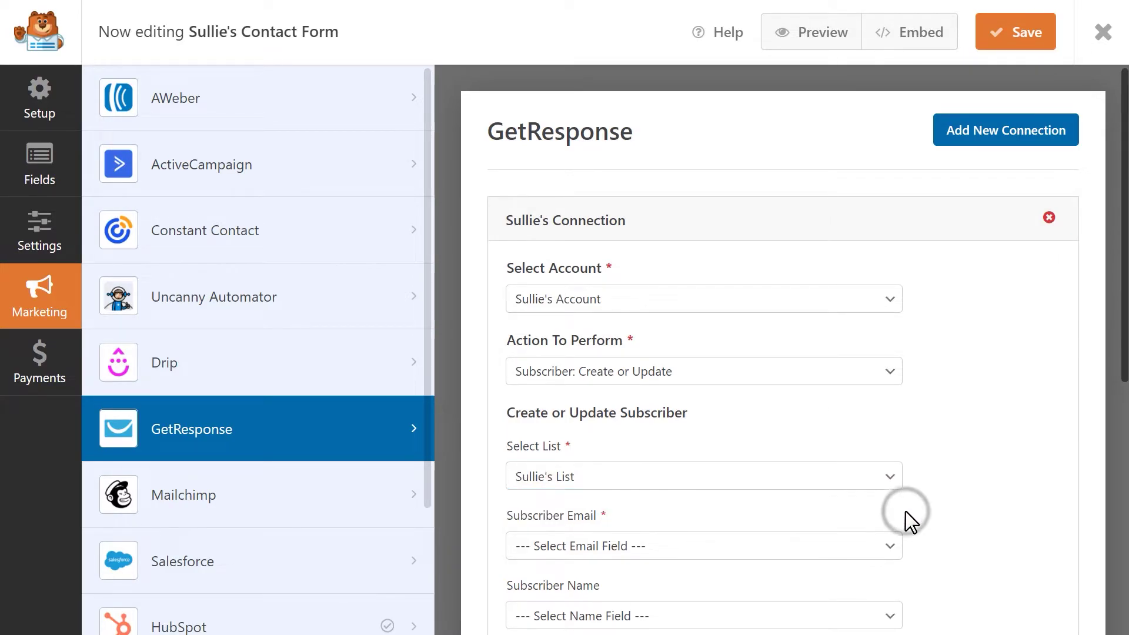
scroll(905, 521, "down", 3)
left_click(886, 382)
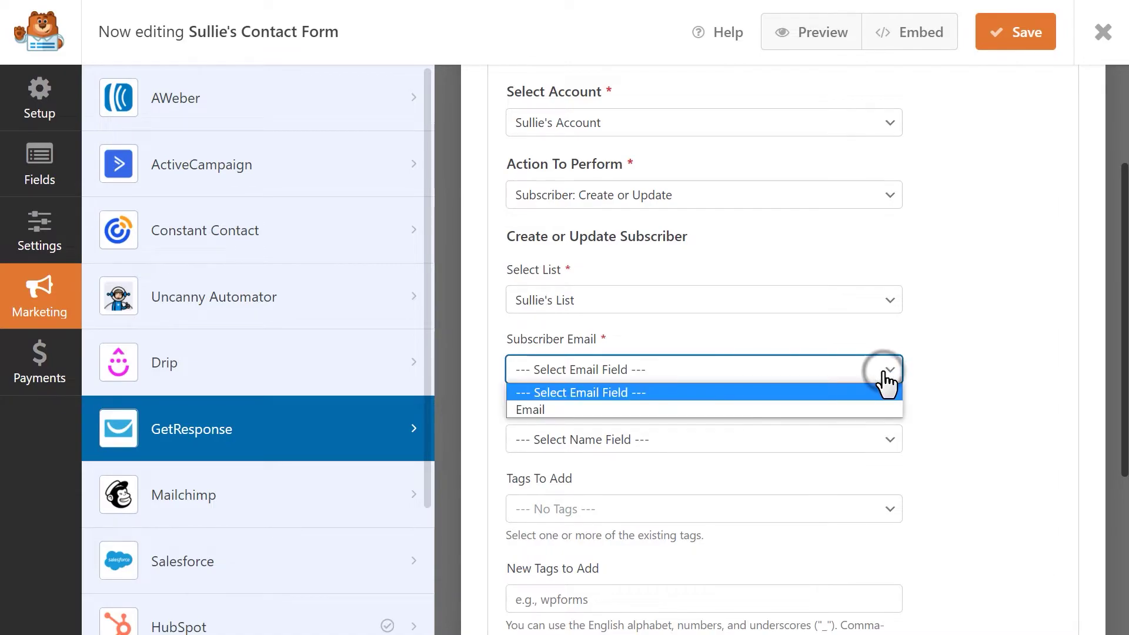
left_click(840, 410)
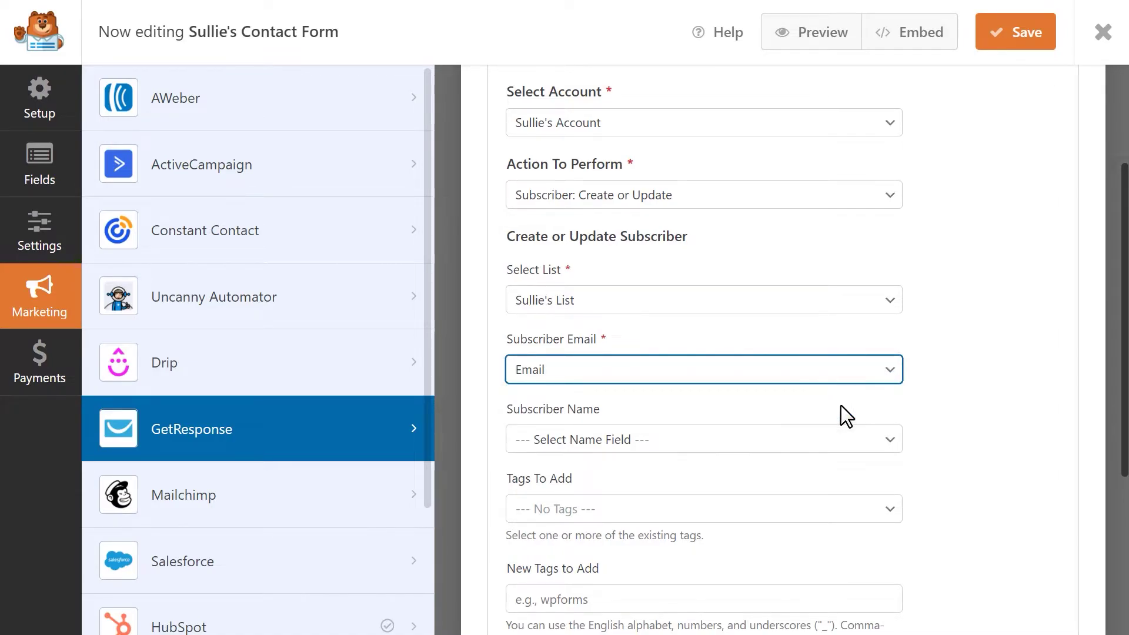
left_click(867, 447)
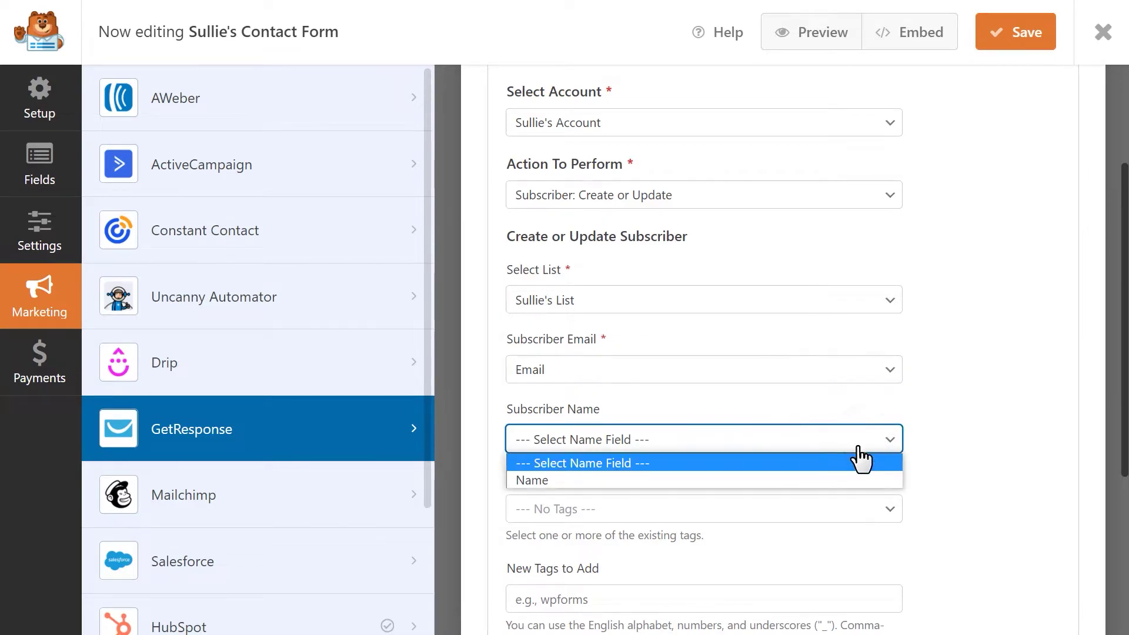
left_click(838, 474)
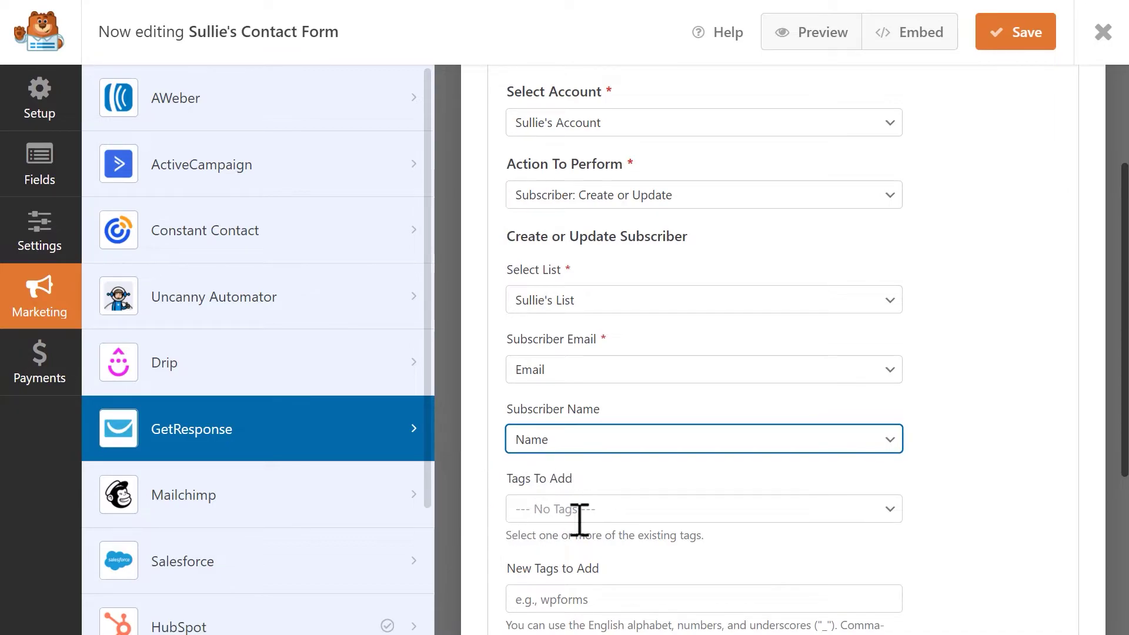
left_click(911, 478)
scroll(911, 478, "down", 3)
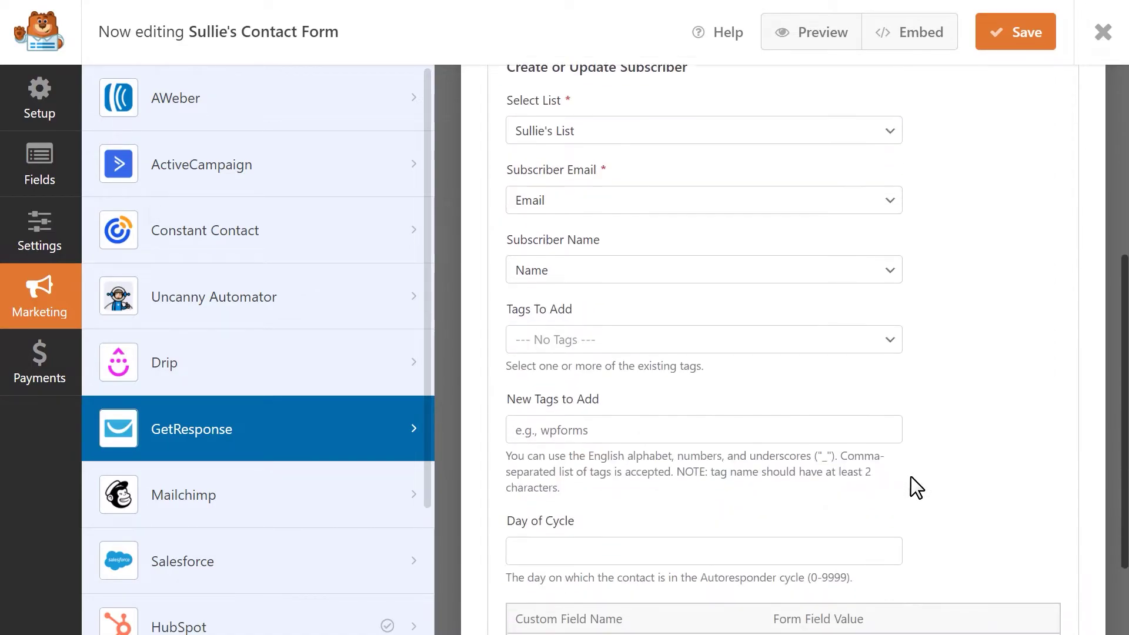
- Enter new subscriber tags 'wpforms,sullie', leaving Day of Cycle blank
left_click(712, 423)
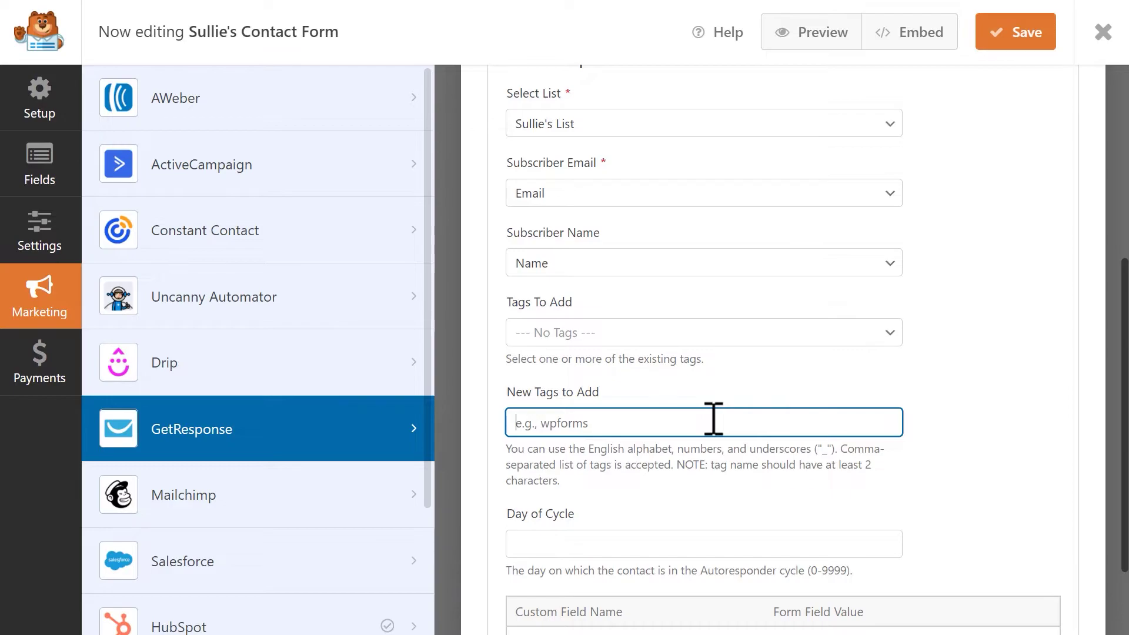
type("wpforms,")
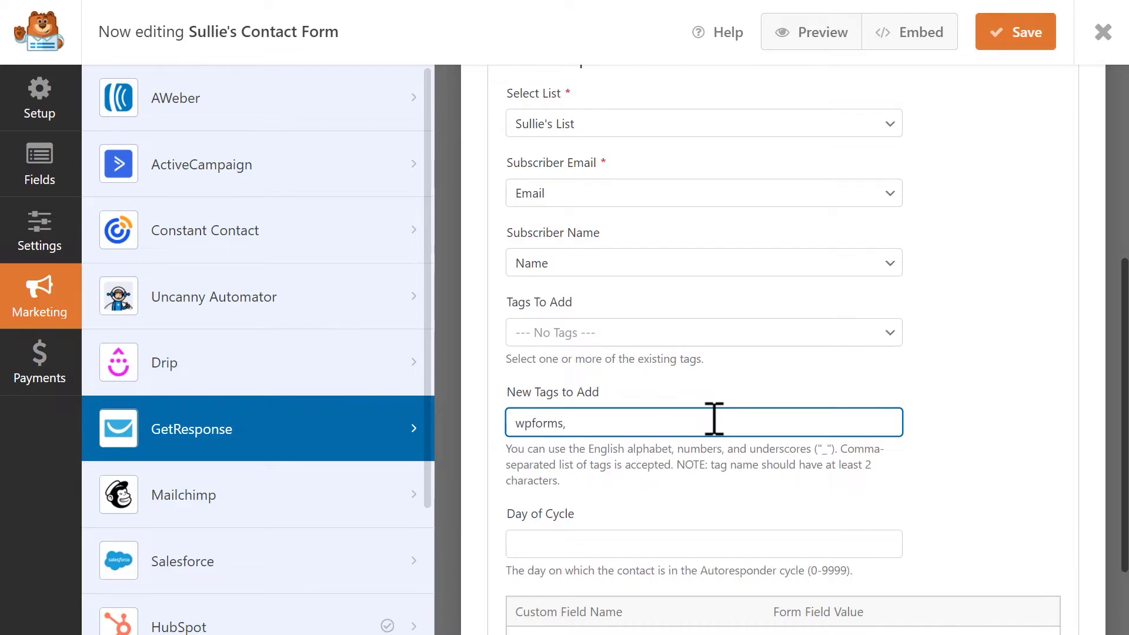
type("sullie")
scroll(713, 418, "down", 3)
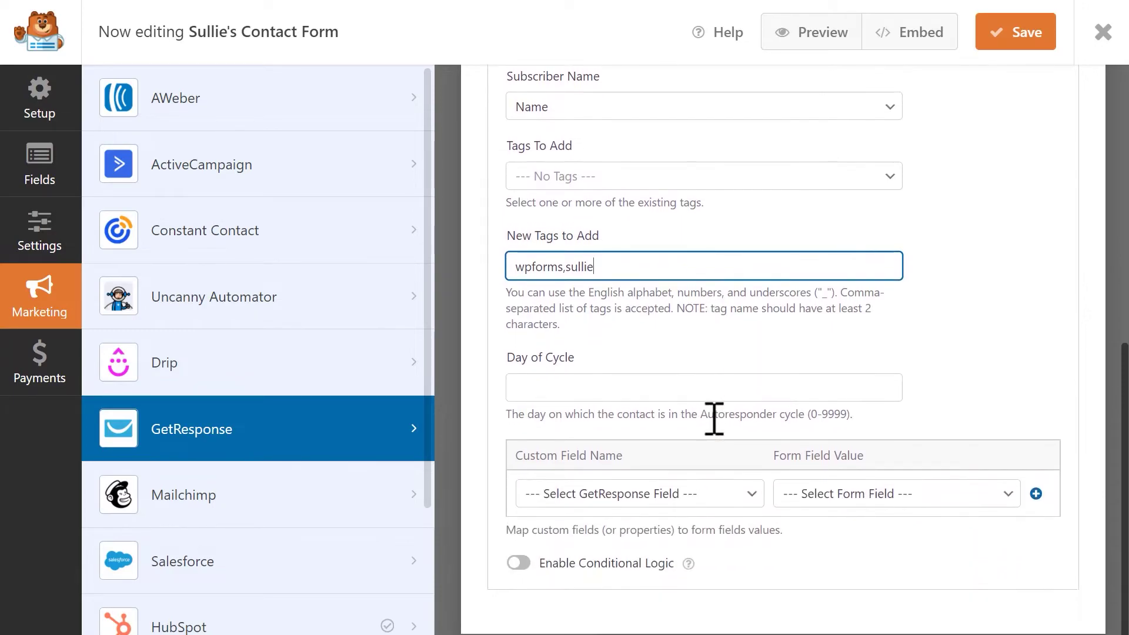
left_click(722, 387)
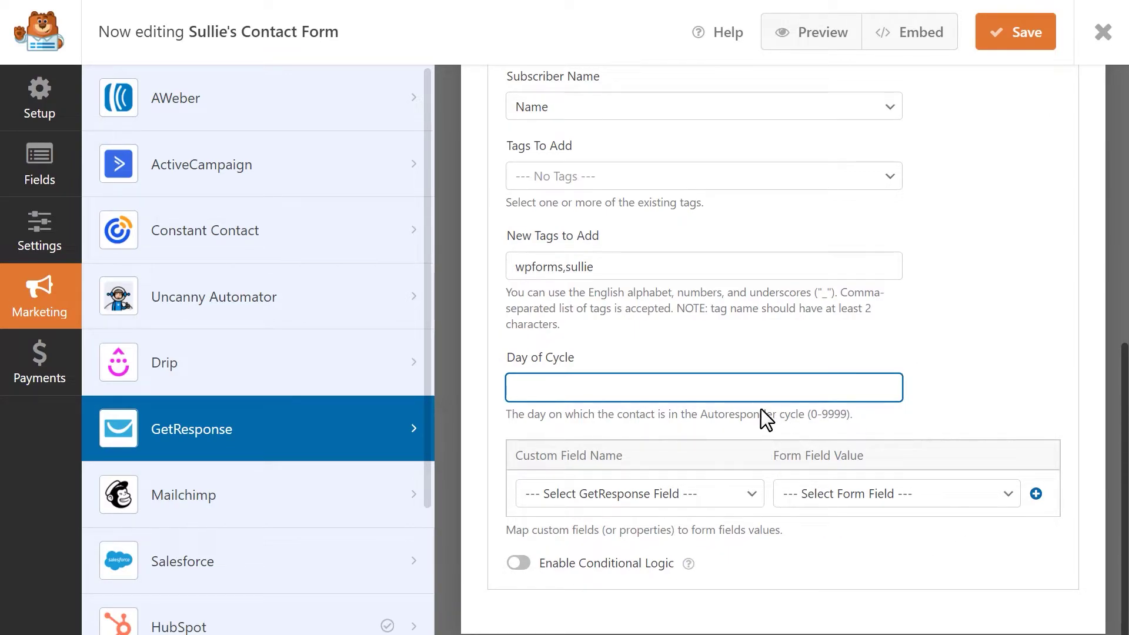
- Leave the custom field mapping unset and enable conditional logic on the connection
left_click(746, 495)
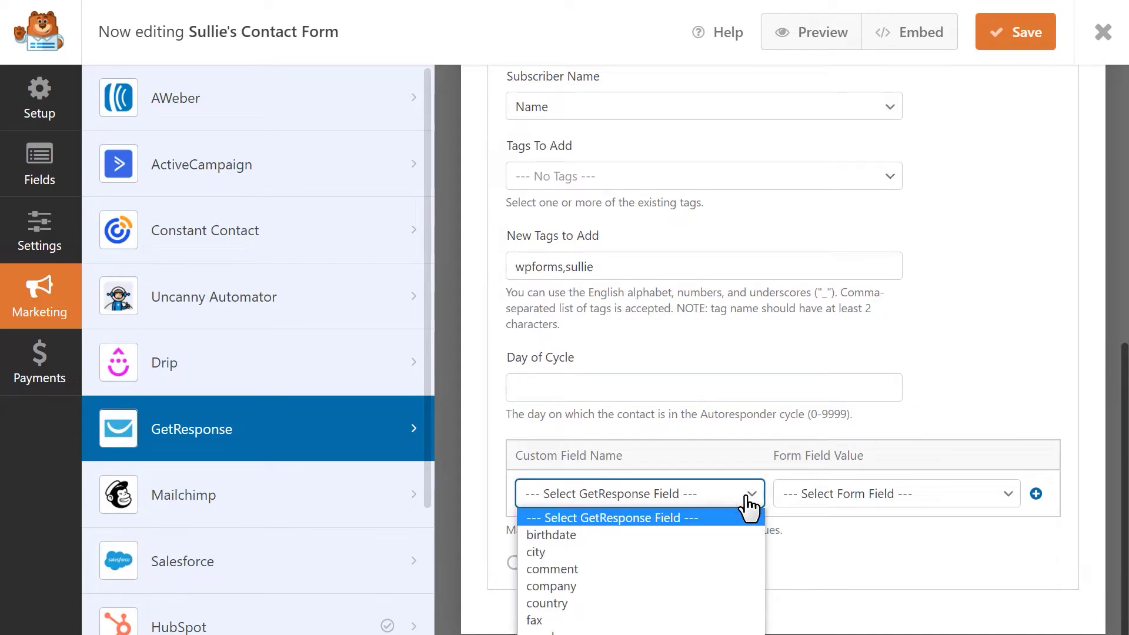
left_click(746, 496)
left_click(910, 503)
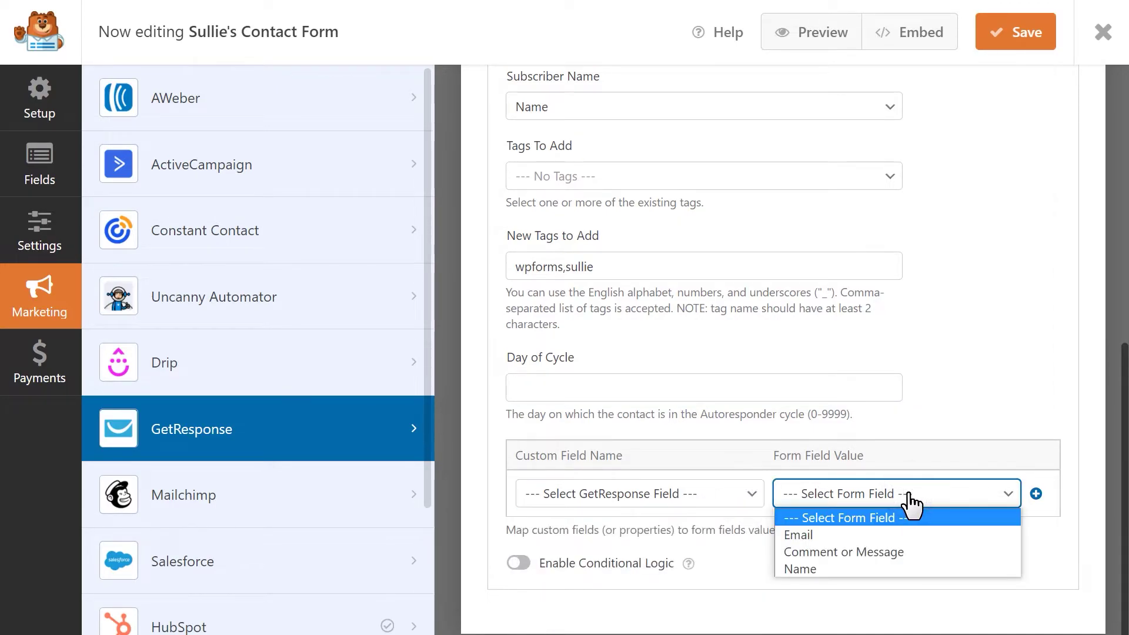
left_click(910, 502)
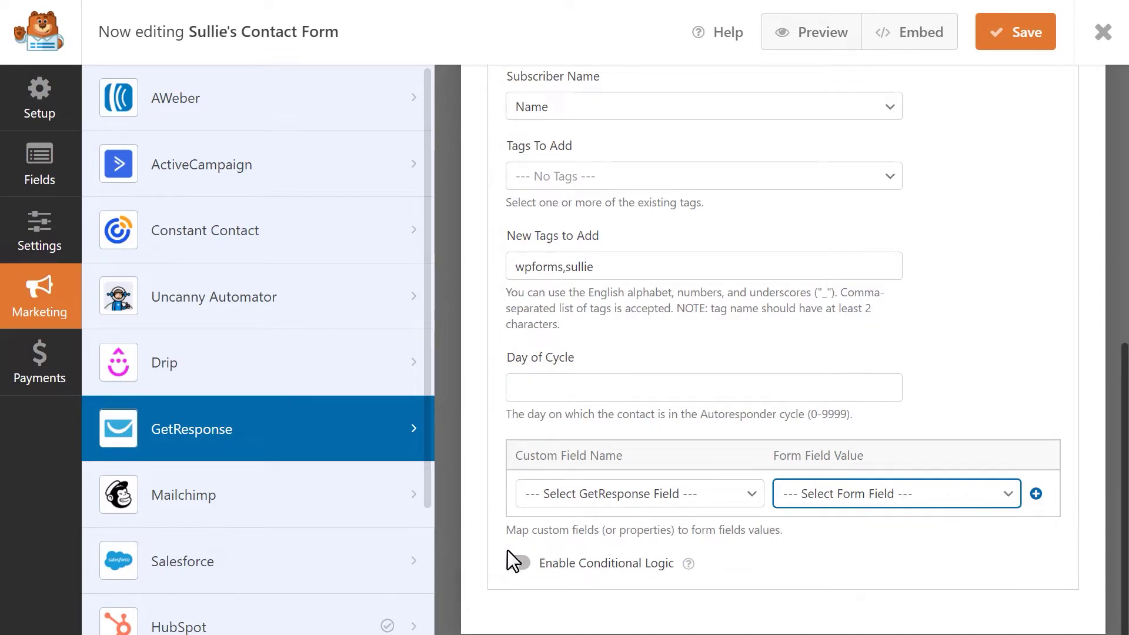
left_click(518, 564)
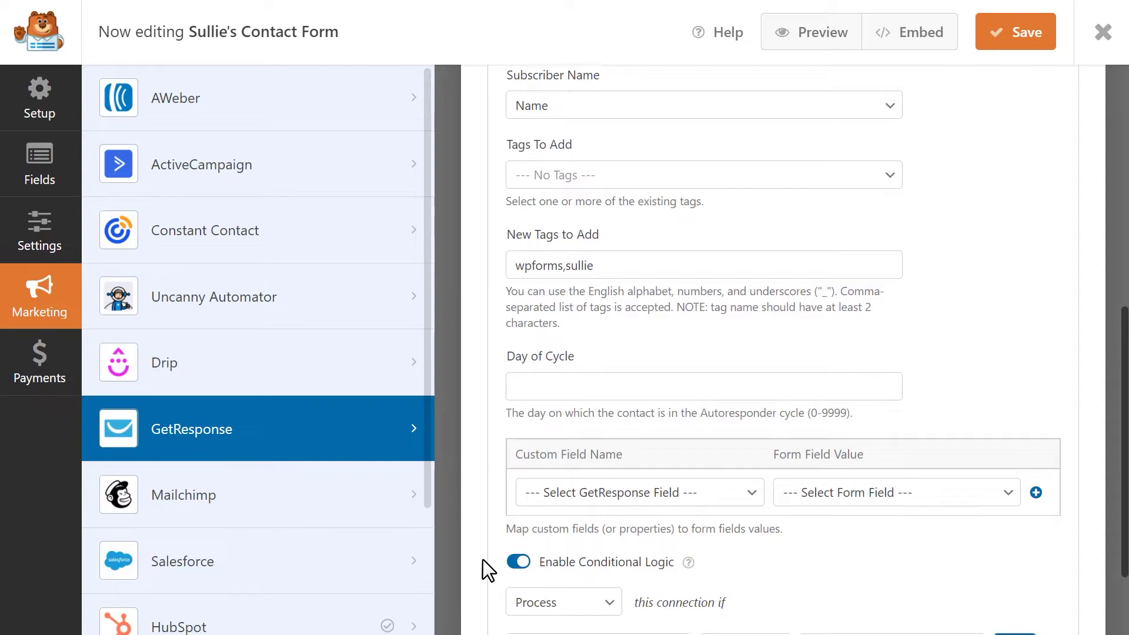
scroll(482, 559, "down", 3)
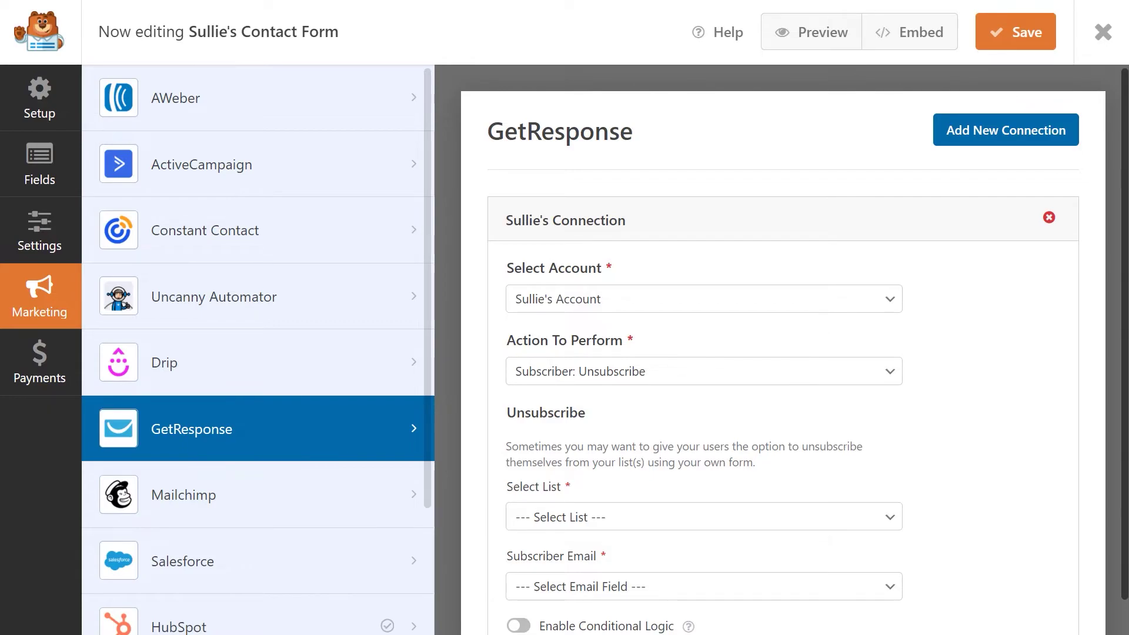
- For the Unsubscribe action, choose Sullie's List and map subscriber email to Email
left_click(885, 519)
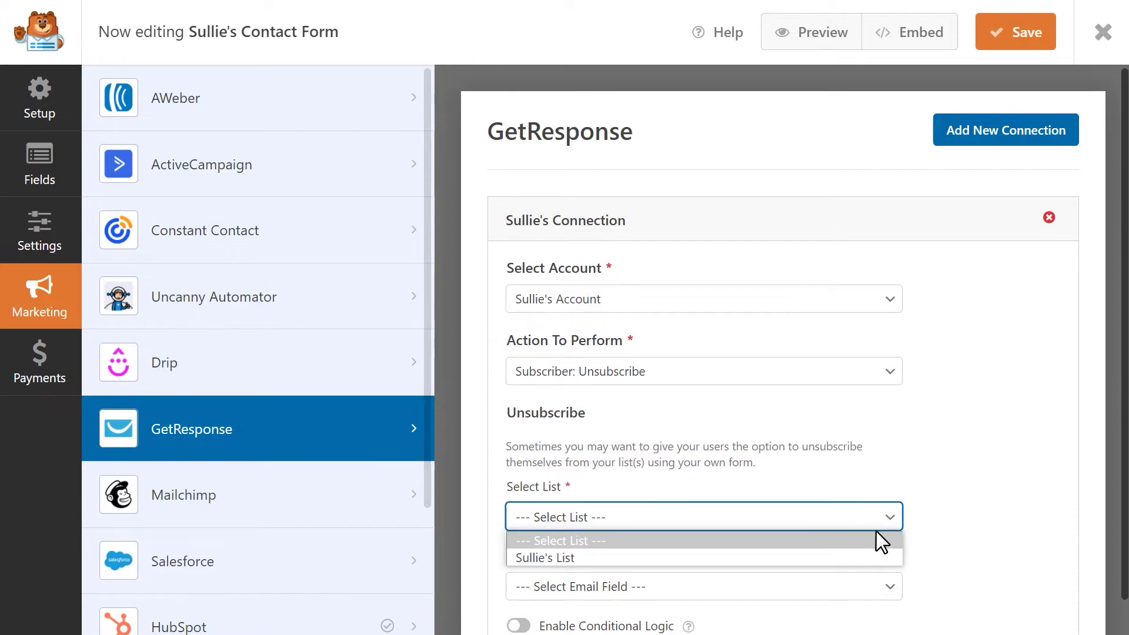
left_click(861, 555)
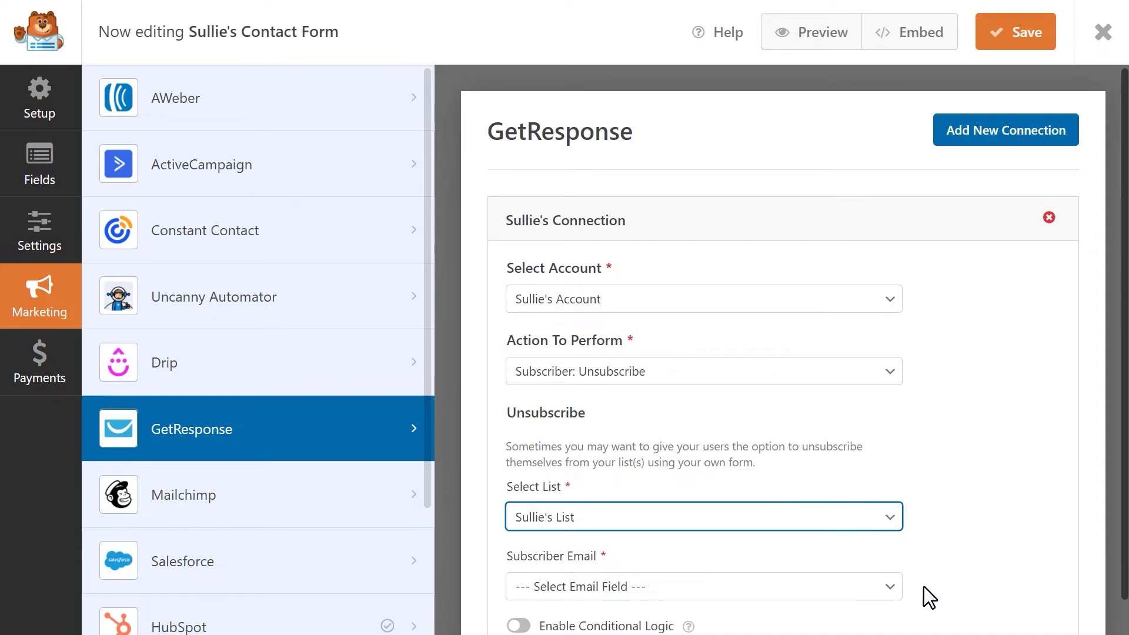
scroll(923, 586, "down", 1)
left_click(891, 525)
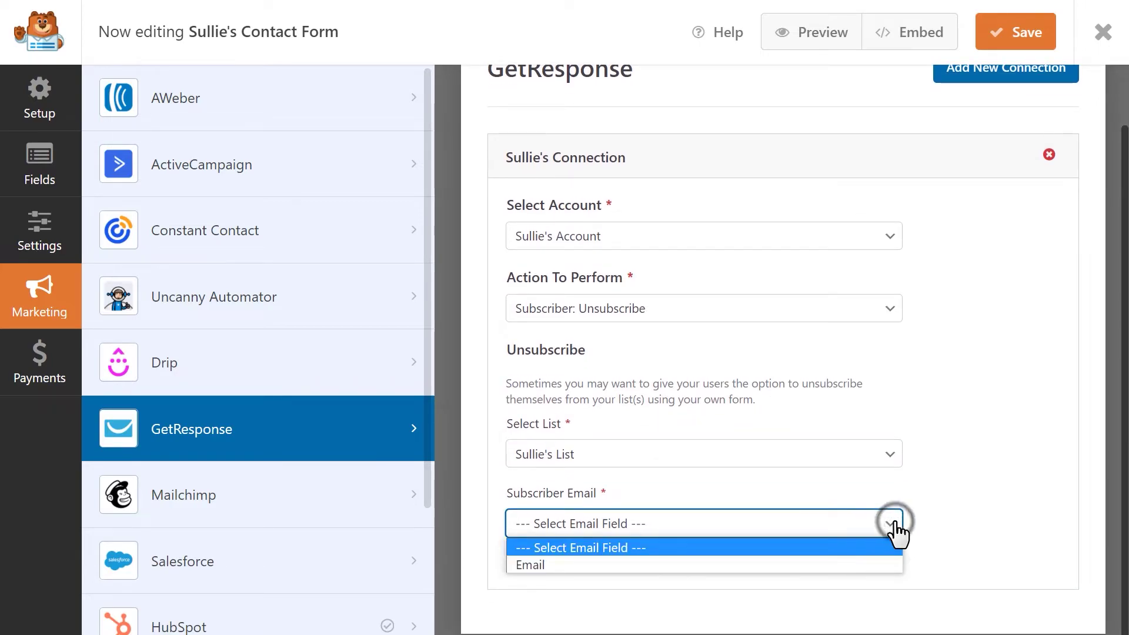
left_click(847, 564)
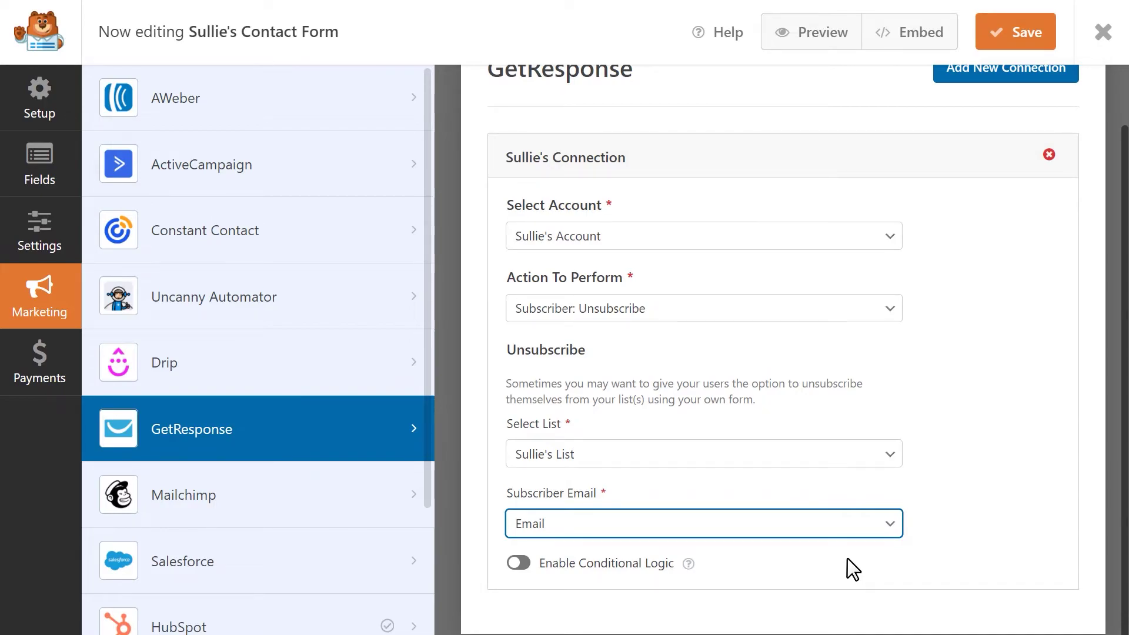
- Turn on conditional logic, save the form and submit a test entry on Contact Us
left_click(518, 563)
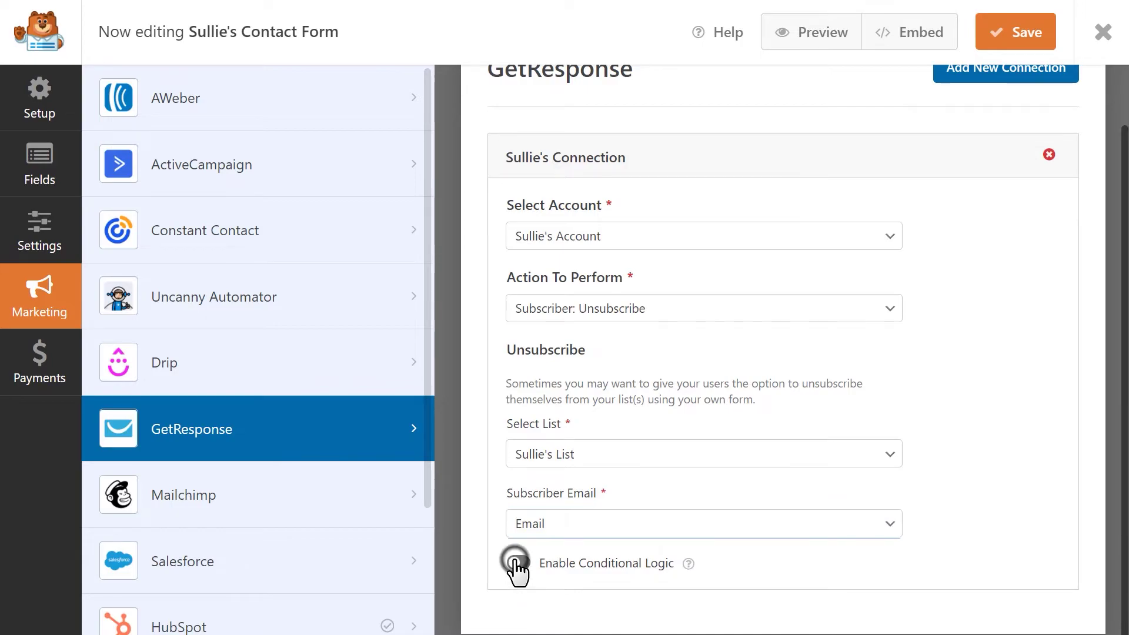
scroll(457, 558, "down", 1)
scroll(458, 559, "down", 3)
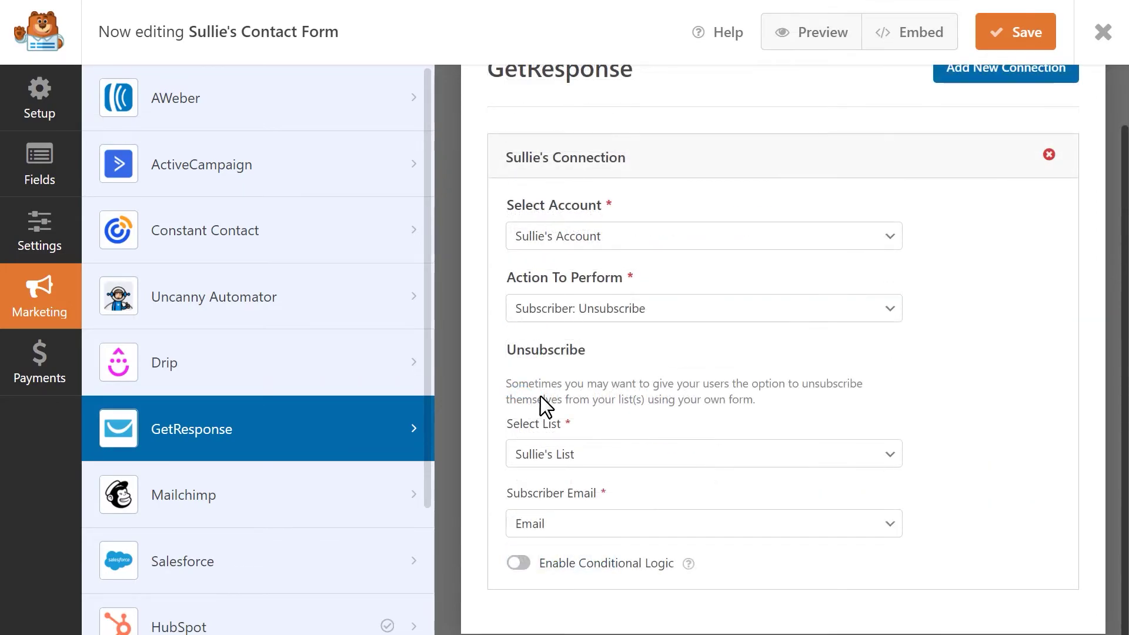
left_click(1011, 37)
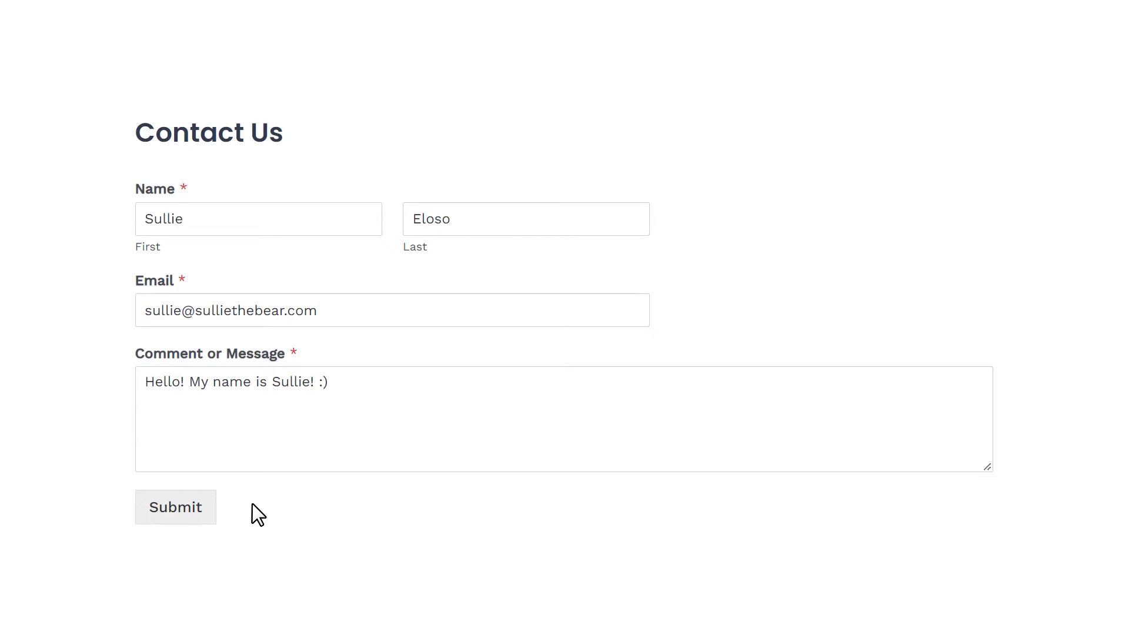
left_click(208, 507)
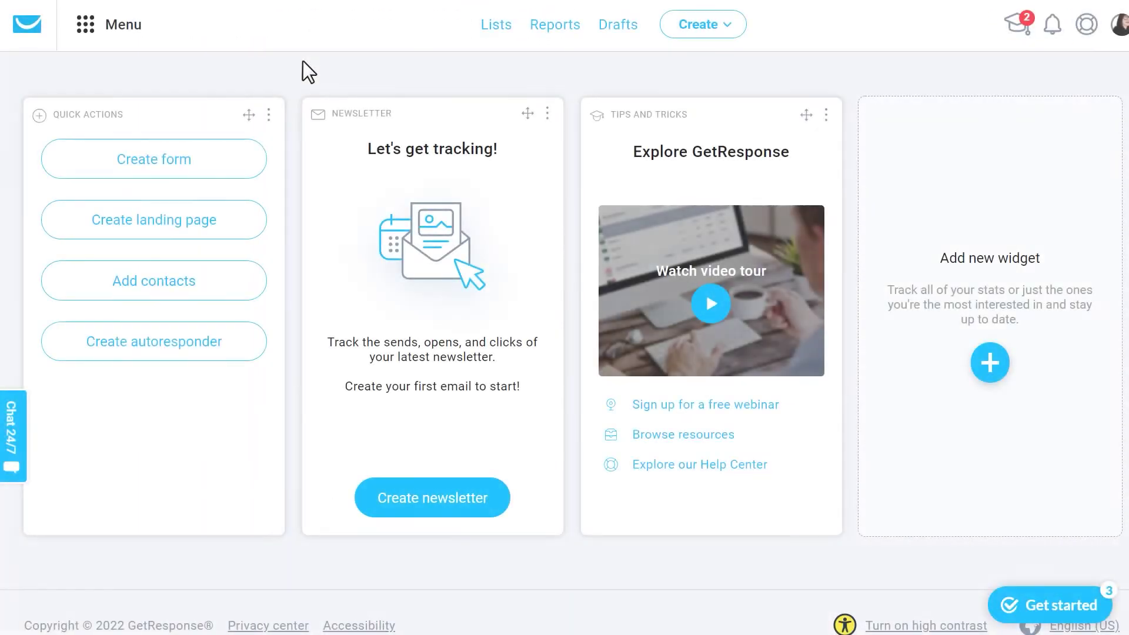
- Open the test contact in Sullie's List and check its wpforms and sullie tags
left_click(496, 30)
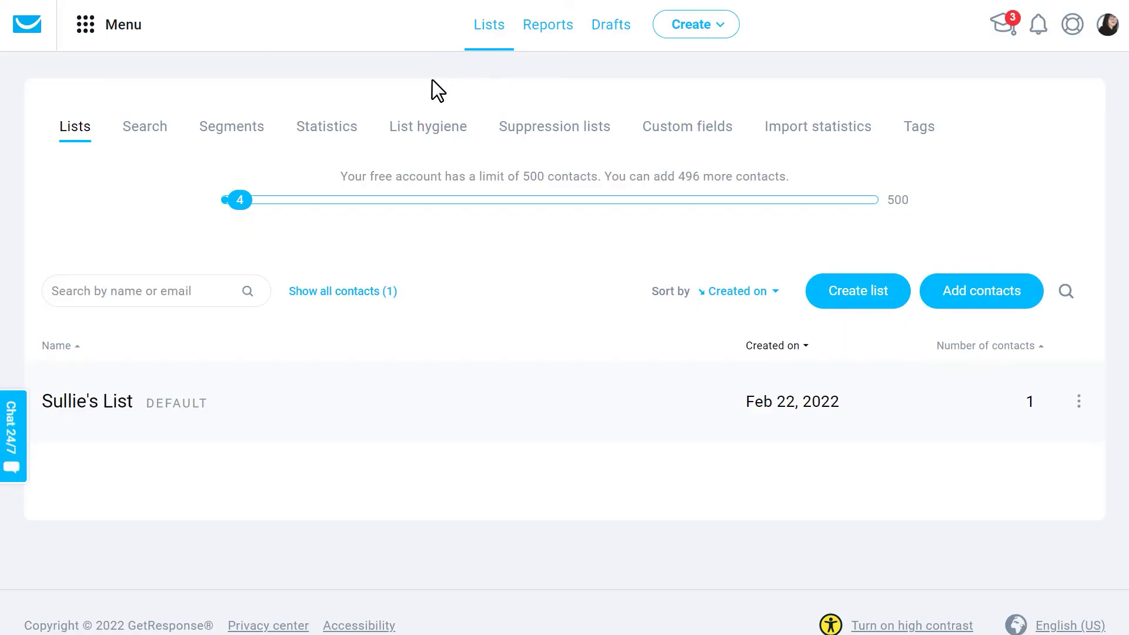
left_click(118, 403)
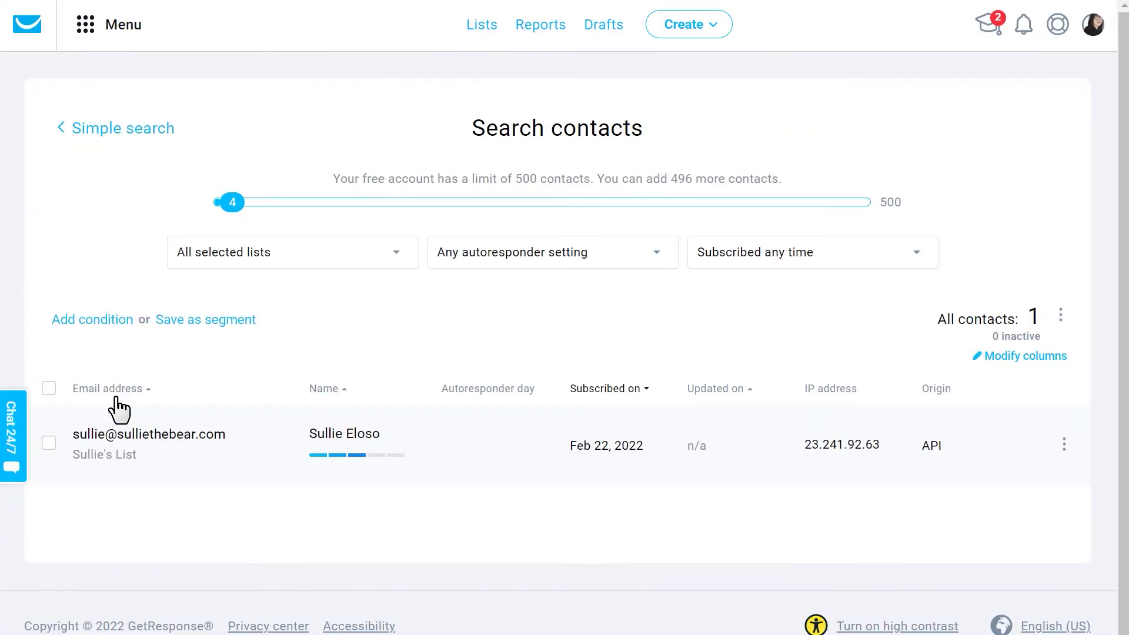
left_click(189, 442)
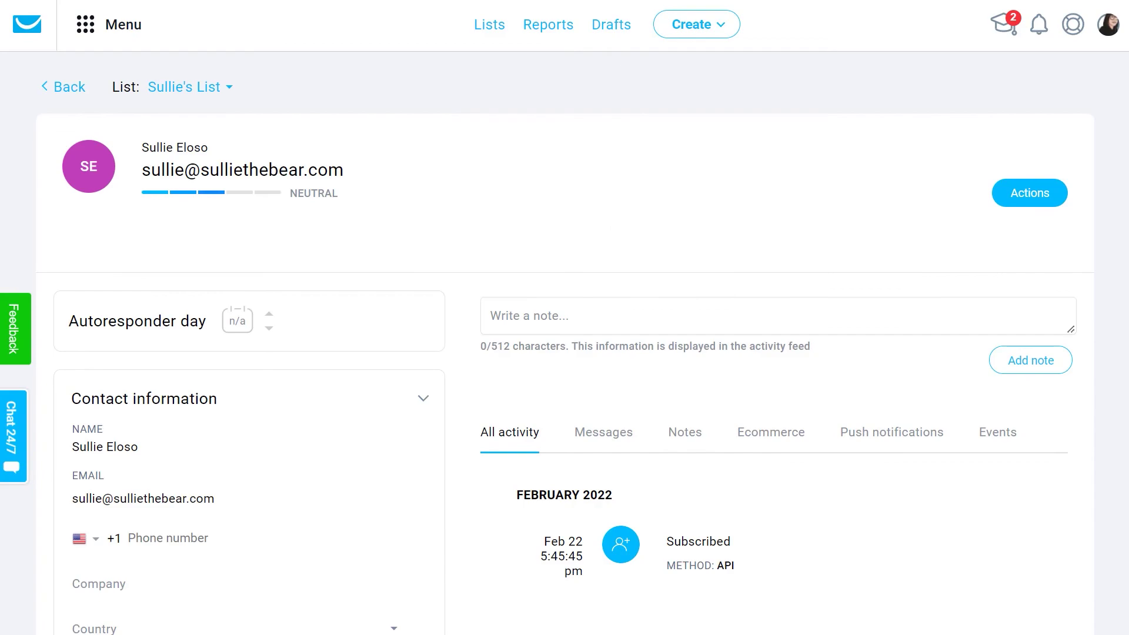
scroll(564, 317, "down", 9)
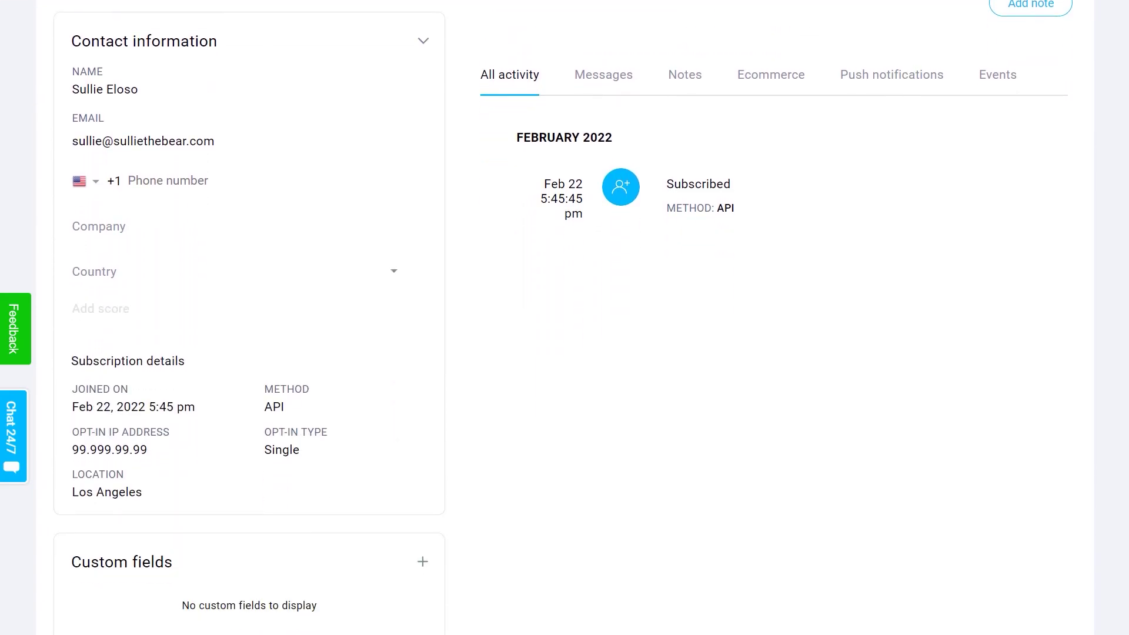
scroll(249, 317, "down", 3)
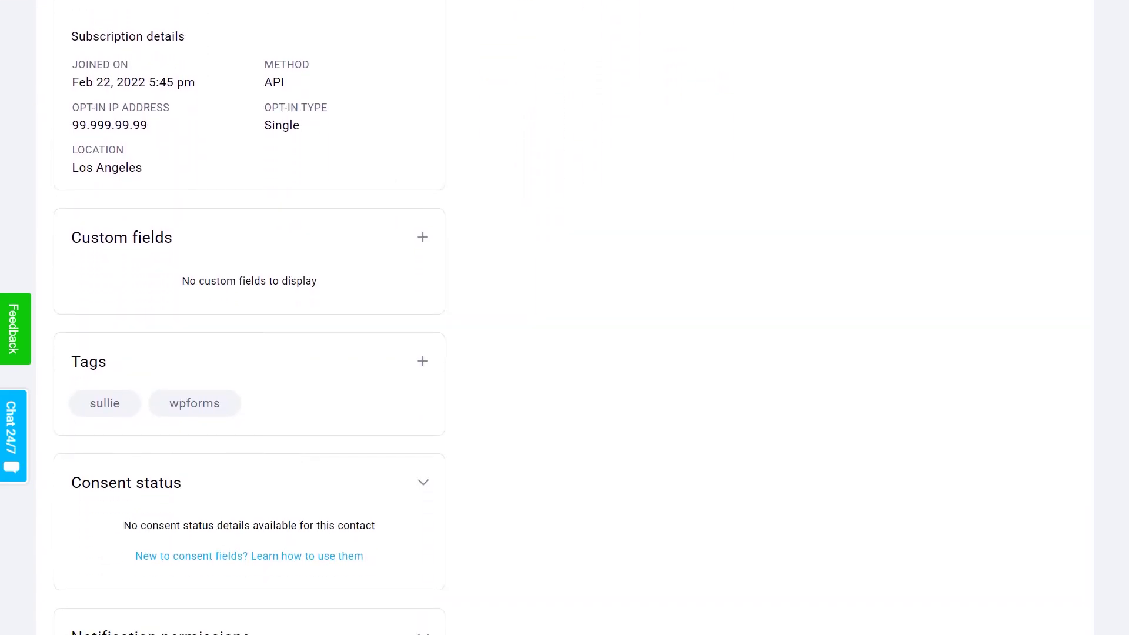
scroll(436, 429, "up", 12)
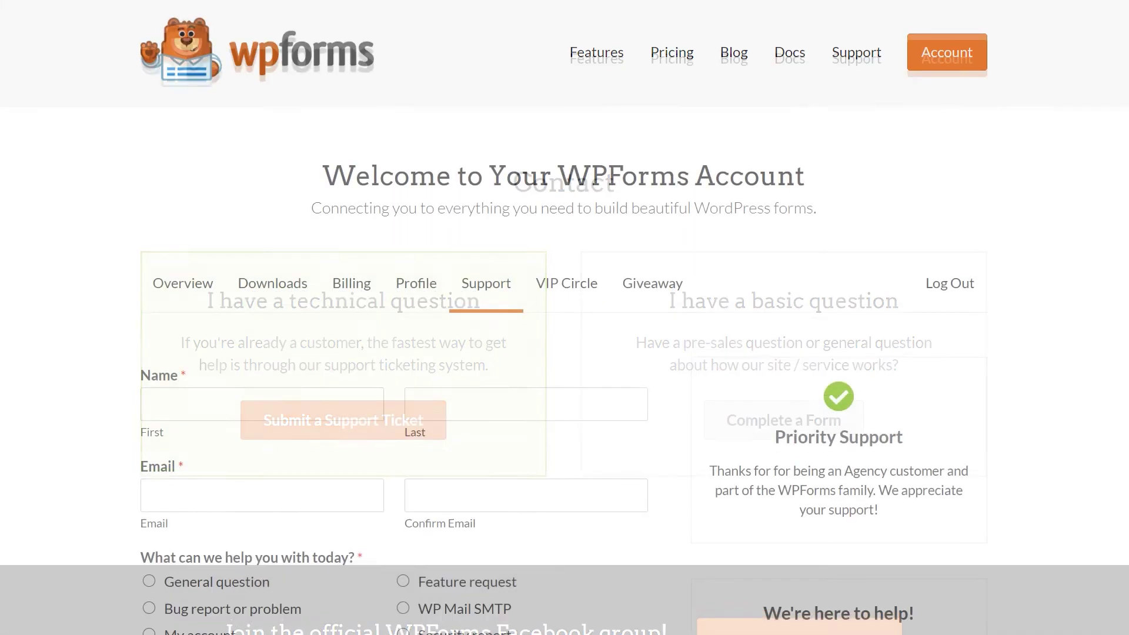
- Scroll down to the empty support request form on the WPForms account Support tab
scroll(565, 317, "down", 6)
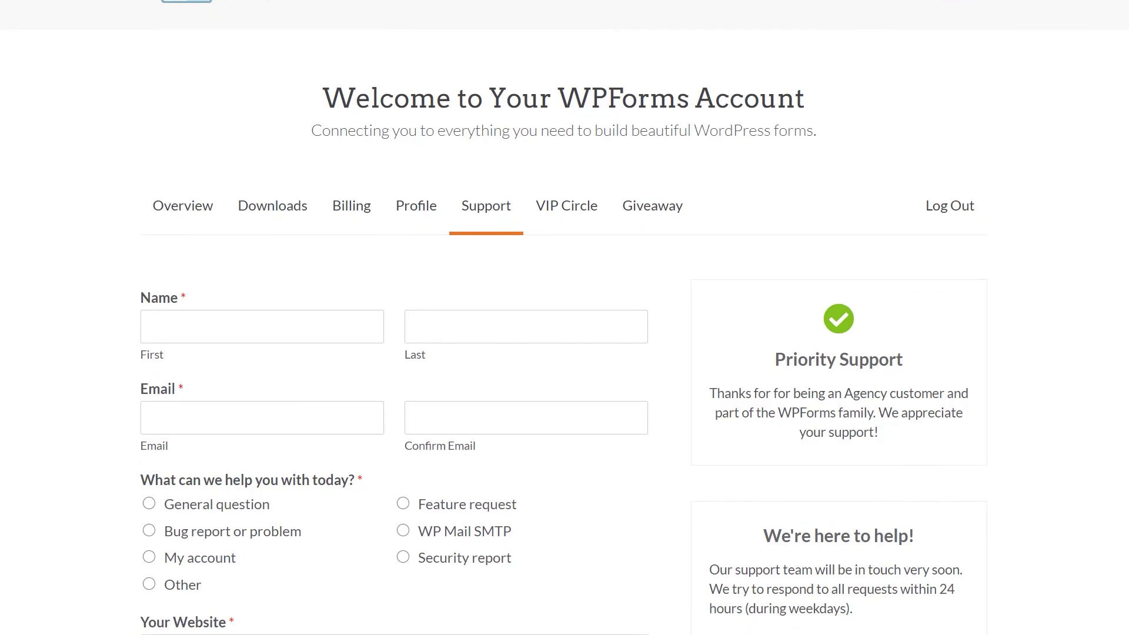